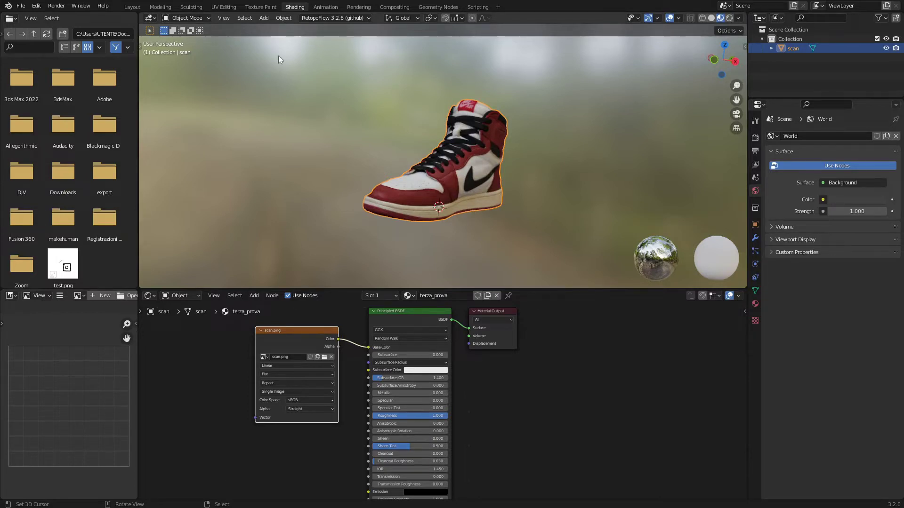
Step: Switch to the Sculpting workspace and frame the entire shoe scan in the viewport
left_click(191, 7)
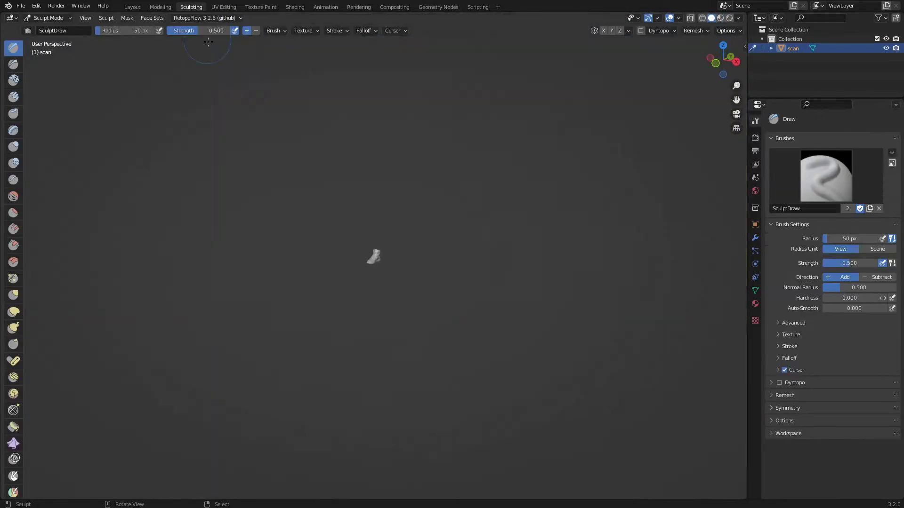
left_click(86, 18)
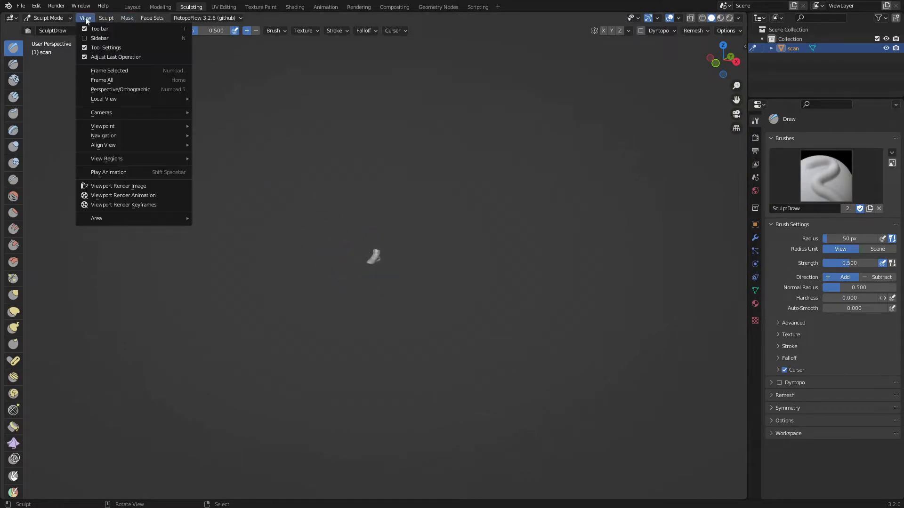
left_click(94, 81)
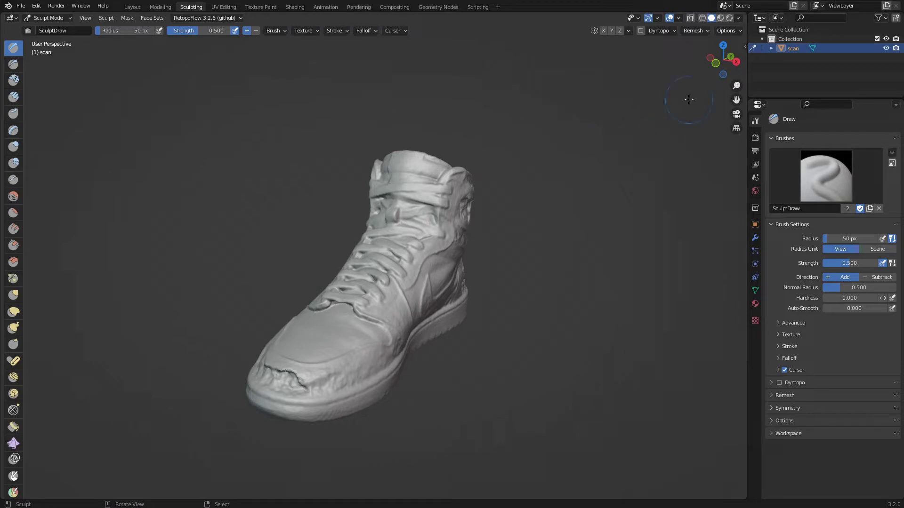
Step: Examine the shoe scan's surface from the front, the side and underneath the sole
mouse_move(725, 61)
left_mouse_down()
mouse_move(716, 62)
mouse_move(728, 62)
left_mouse_up()
left_click_drag(736, 100, 736, 87)
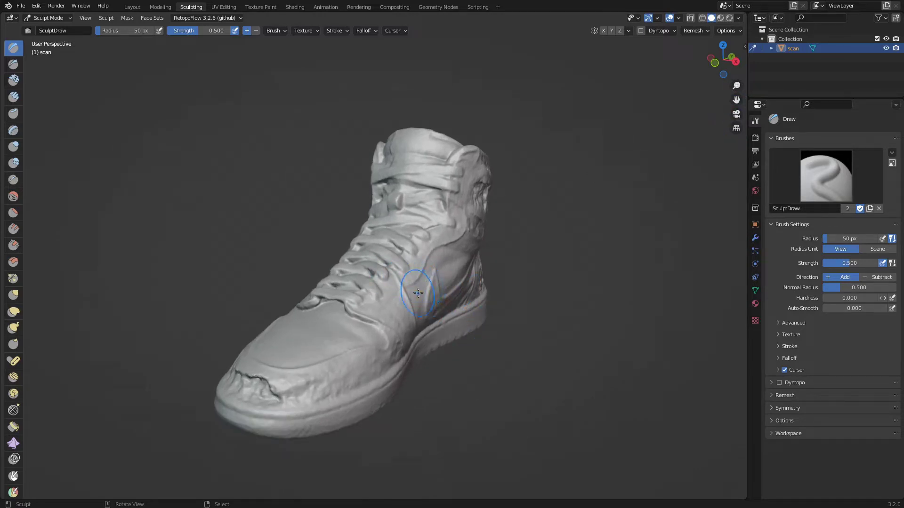
mouse_move(420, 292)
middle_mouse_down()
mouse_move(676, 265)
mouse_move(419, 258)
mouse_move(426, 268)
mouse_move(418, 201)
mouse_move(423, 268)
mouse_move(404, 198)
mouse_move(420, 272)
mouse_move(422, 228)
mouse_move(414, 246)
middle_mouse_up()
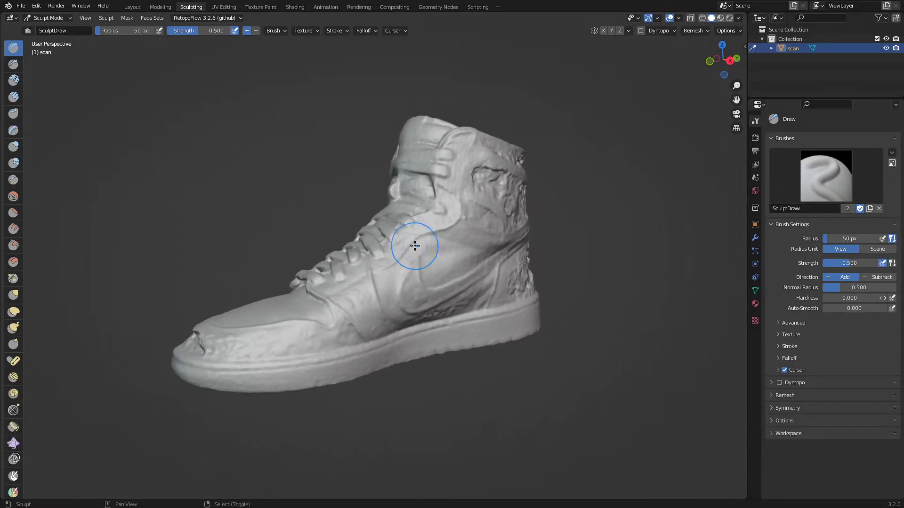
scroll(408, 243, "down", 3)
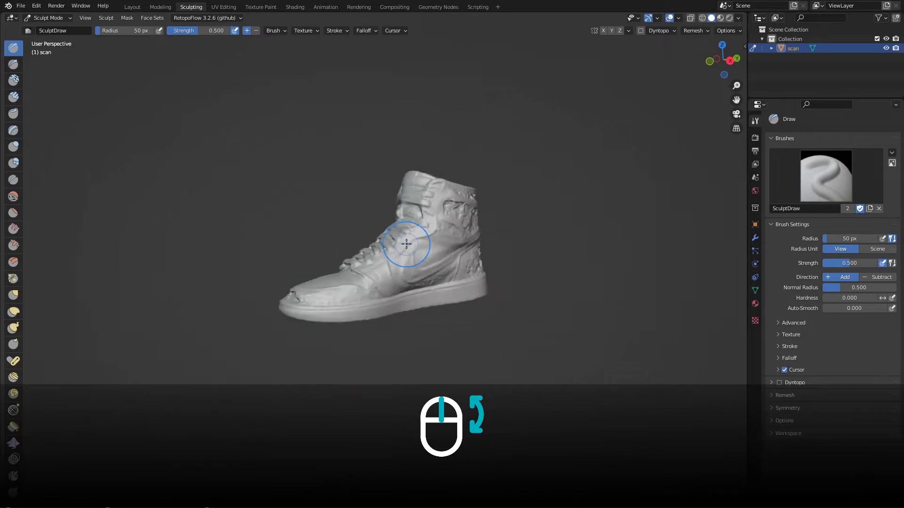
scroll(408, 246, "up", 5)
scroll(408, 246, "down", 2)
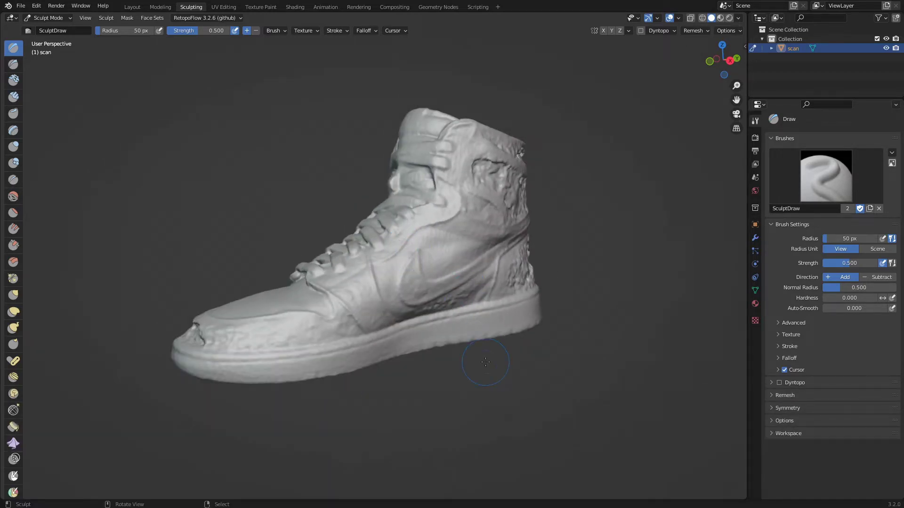
middle_click_drag(486, 362, 403, 137)
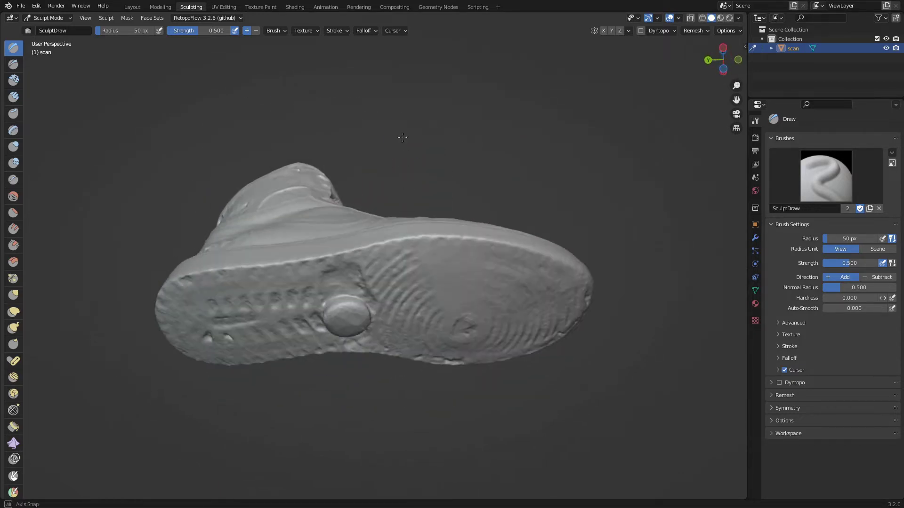
middle_click_drag(336, 273, 52, 260)
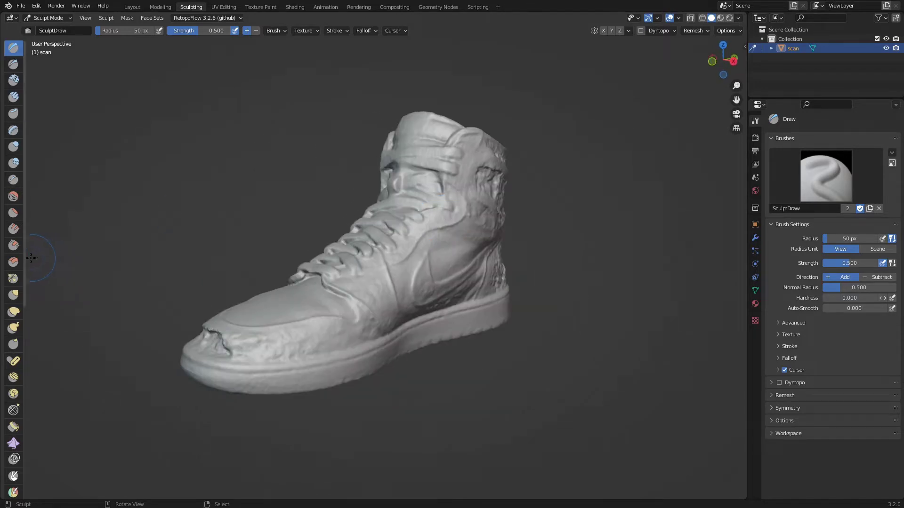
Step: Widen the tool list to display the tool names, and smooth the whole shoe with the Mesh Filter set to Surface Smooth
left_click_drag(24, 256, 84, 257)
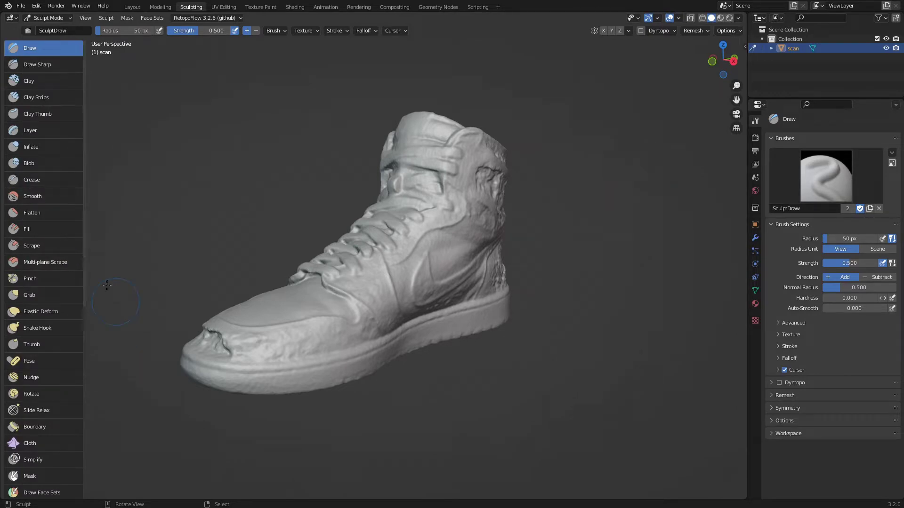
scroll(312, 312, "up", 5)
middle_click_drag(311, 312, 433, 321)
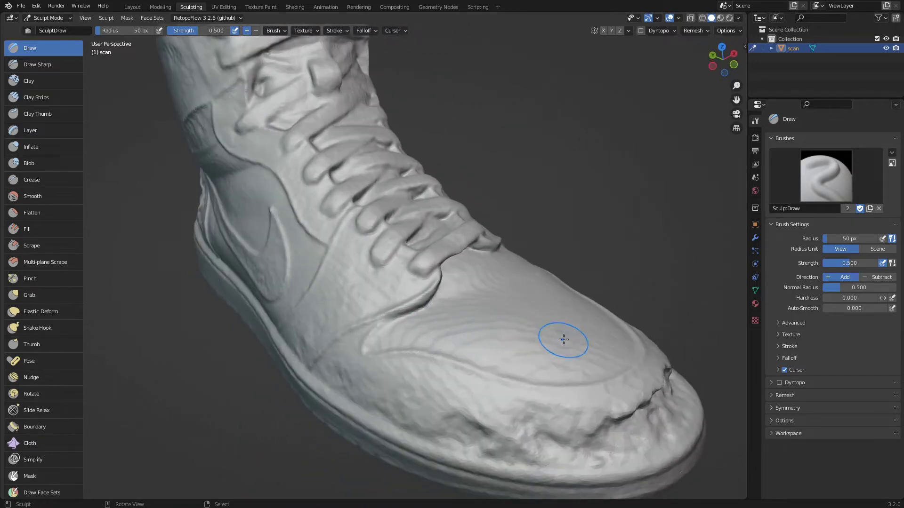
scroll(52, 219, "down", 12)
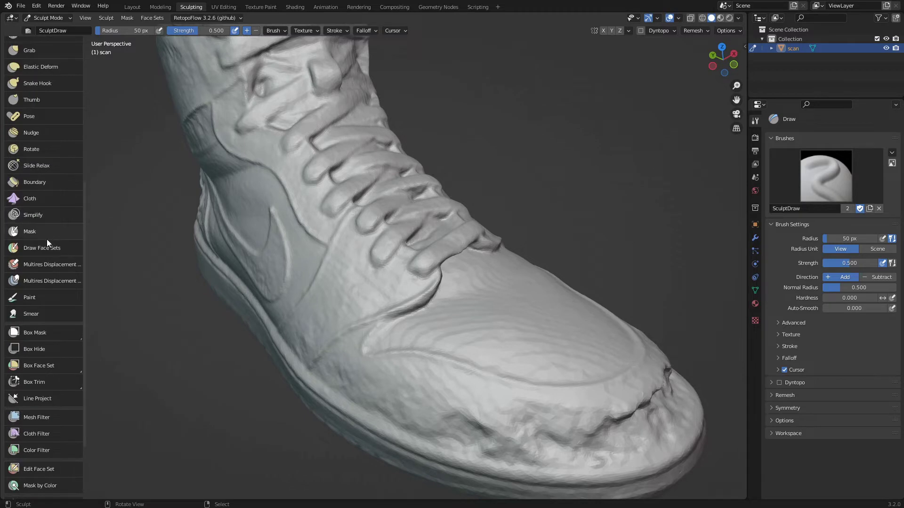
left_click(37, 418)
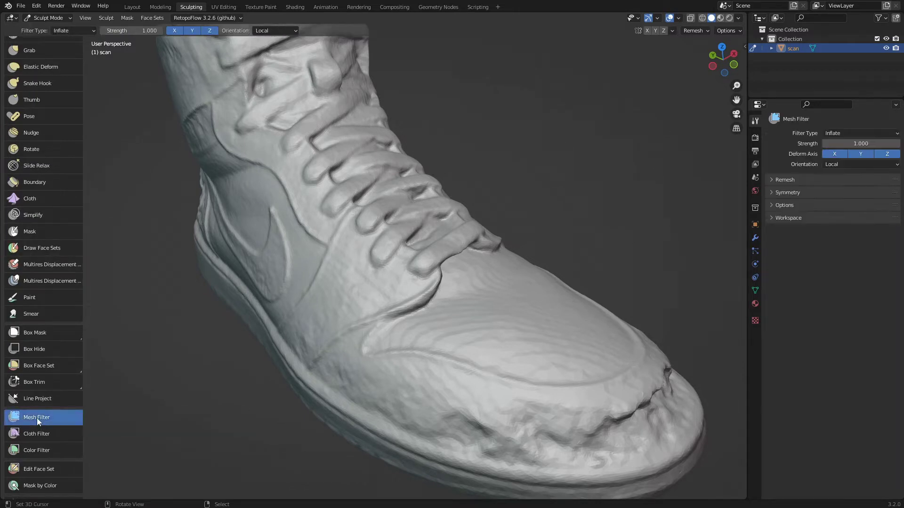
left_click(73, 31)
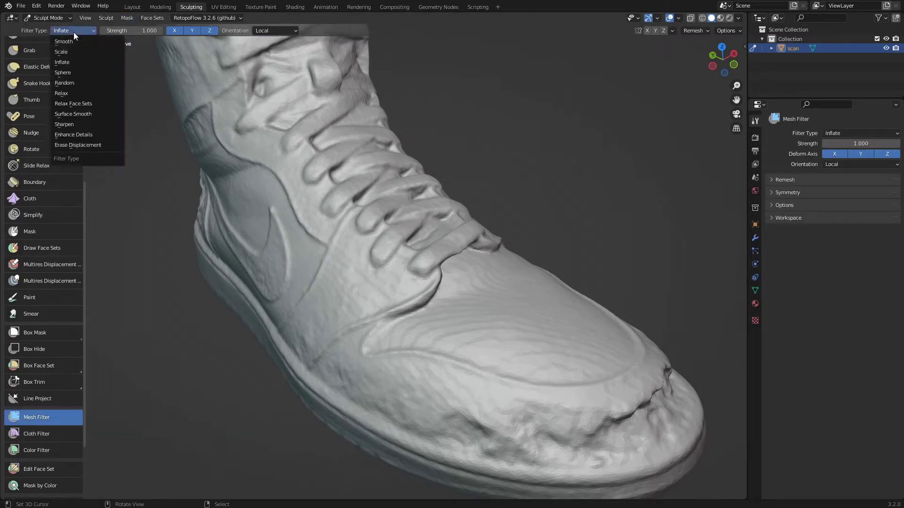
left_click(70, 114)
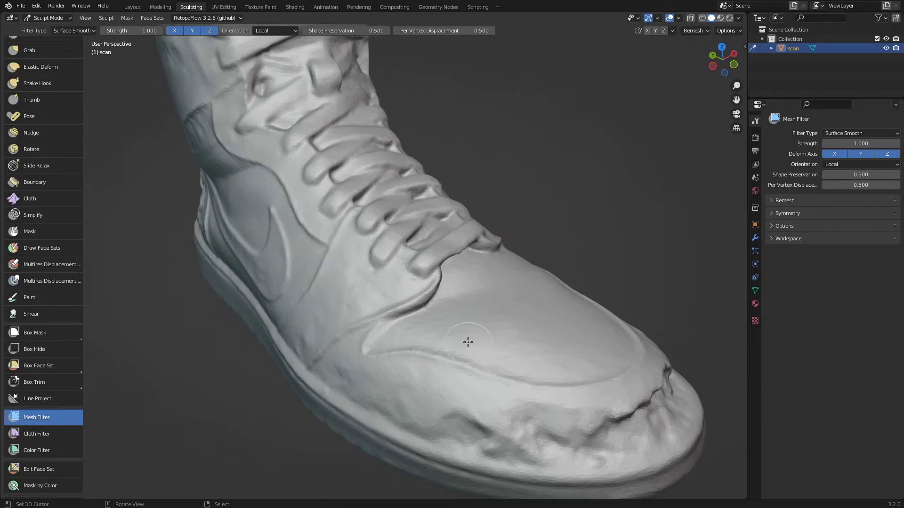
Step: Fill the damaged crease at the front of the toe with Clay brush strokes
middle_click_drag(557, 319, 391, 296)
mouse_move(144, 243)
middle_mouse_down()
mouse_move(456, 339)
mouse_move(671, 133)
mouse_move(650, 169)
mouse_move(487, 314)
mouse_move(559, 250)
mouse_move(596, 234)
mouse_move(499, 277)
middle_mouse_up()
scroll(44, 149, "up", 13)
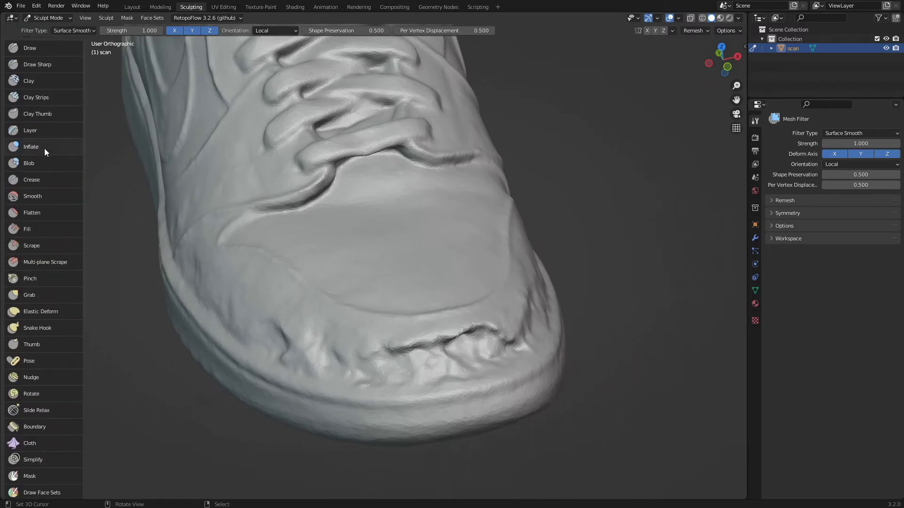
left_click(37, 80)
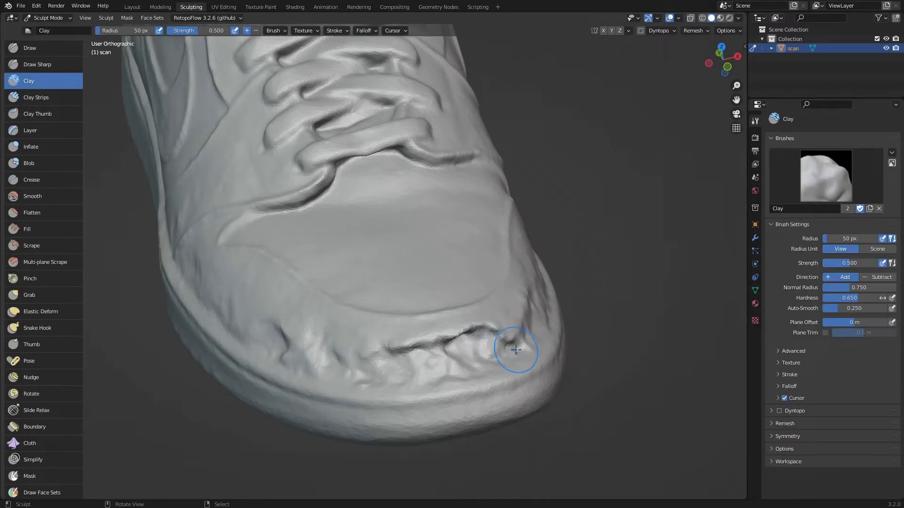
scroll(513, 355, "up", 3)
mouse_move(435, 345)
left_mouse_down()
mouse_move(477, 324)
mouse_move(444, 349)
mouse_move(511, 347)
mouse_move(425, 369)
mouse_move(428, 347)
mouse_move(369, 377)
left_mouse_up()
scroll(432, 347, "down", 3)
mouse_move(432, 347)
middle_mouse_down()
mouse_move(557, 337)
mouse_move(561, 346)
middle_mouse_up()
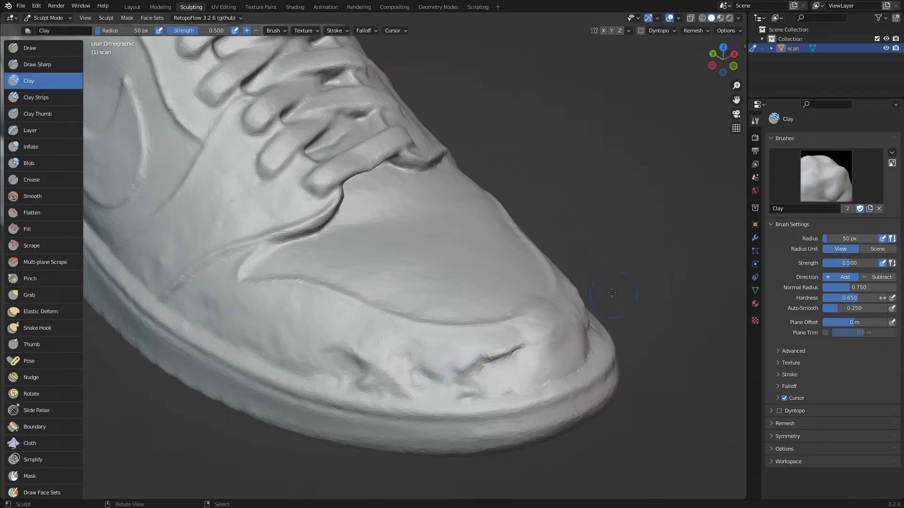
Step: Paint a mask with the Mask brush over the intact surface above the damaged crease on the toe
middle_click_drag(583, 313, 460, 337)
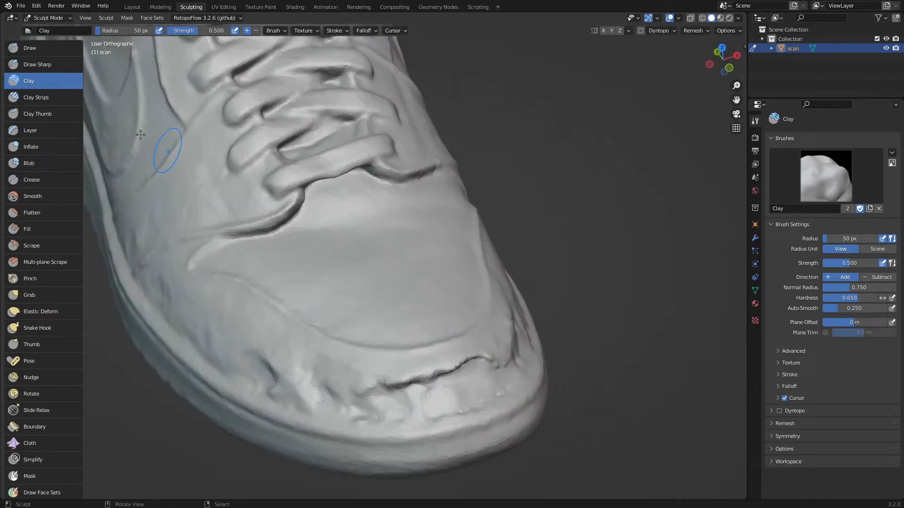
middle_click_drag(55, 366, 39, 207)
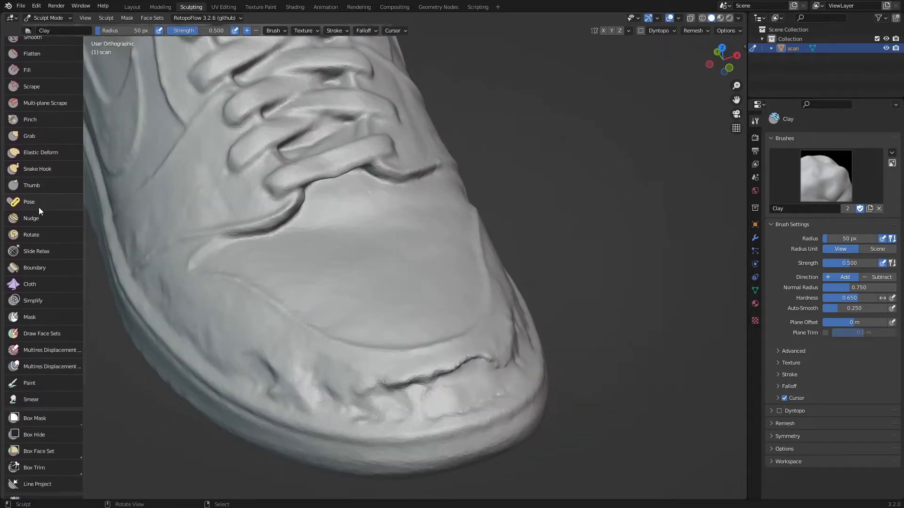
left_click(45, 317)
scroll(407, 363, "up", 4)
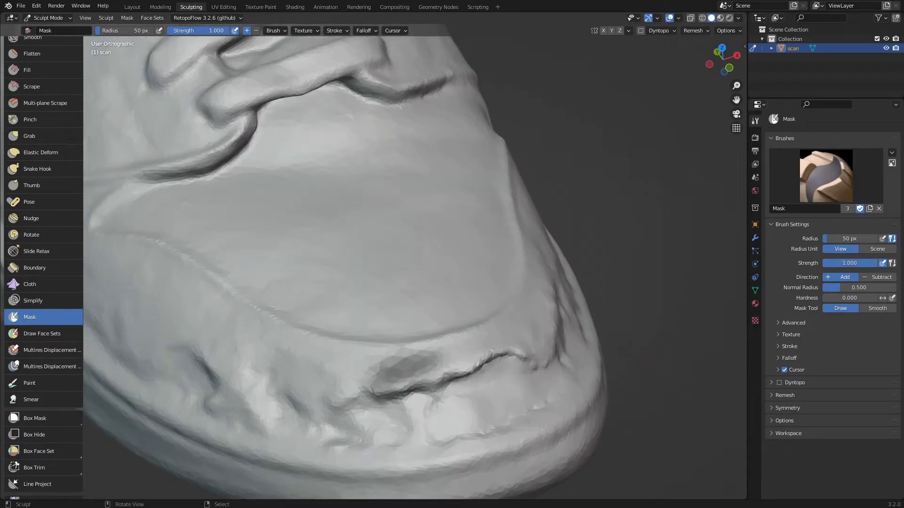
mouse_move(377, 362)
left_mouse_down()
mouse_move(438, 363)
mouse_move(506, 341)
left_mouse_up()
scroll(541, 367, "down", 3)
middle_click_drag(559, 375, 376, 358)
scroll(377, 358, "up", 3)
left_click_drag(235, 360, 301, 377)
middle_click_drag(301, 358, 229, 284)
left_click_drag(229, 283, 371, 325)
left_click_drag(224, 398, 405, 325)
Step: Extend the mask along the edge of the sole and around the damaged side of the toe
middle_click_drag(167, 389, 329, 381)
mouse_move(457, 363)
left_mouse_down()
mouse_move(306, 414)
mouse_move(231, 412)
left_mouse_up()
middle_click_drag(230, 411, 424, 376)
left_click_drag(607, 316, 488, 367)
middle_click_drag(487, 367, 645, 335)
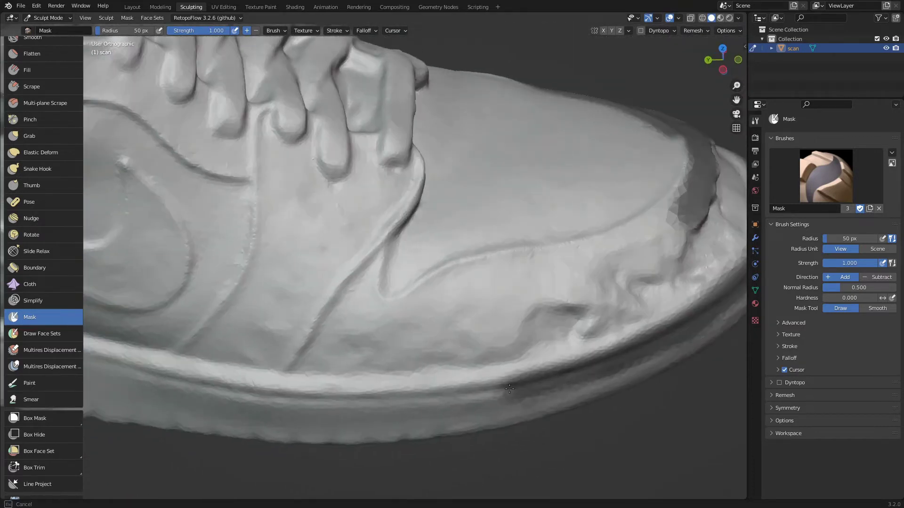
left_click_drag(645, 334, 414, 386)
left_click_drag(500, 309, 400, 325)
middle_click_drag(400, 324, 367, 353)
left_click_drag(372, 325, 566, 392)
middle_click_drag(566, 391, 524, 388)
mouse_move(509, 371)
left_mouse_down()
mouse_move(476, 379)
mouse_move(484, 369)
mouse_move(516, 380)
mouse_move(554, 378)
mouse_move(528, 376)
mouse_move(543, 381)
mouse_move(537, 358)
mouse_move(474, 354)
left_mouse_up()
Step: Erase stray mask below the crease and join the masked patches into one band above the damaged area
scroll(508, 386, "up", 3)
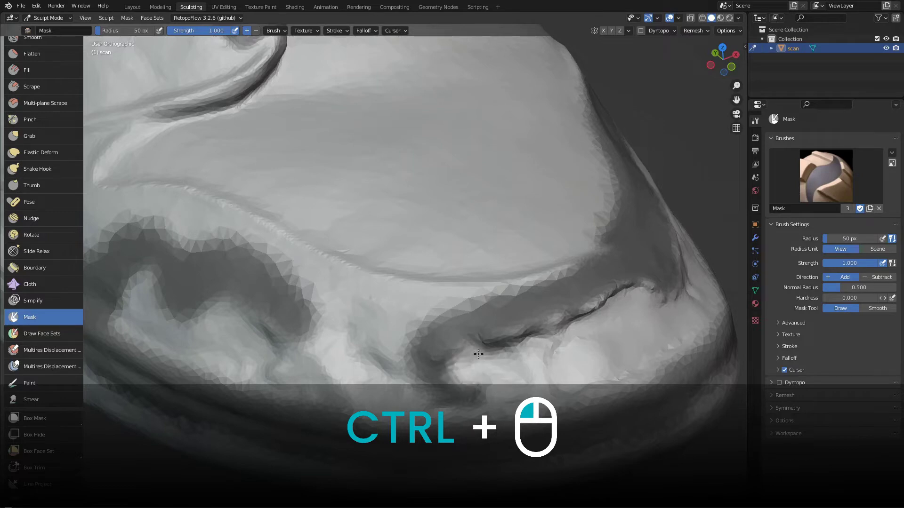
mouse_move(530, 373)
left_mouse_down("ctrl")
mouse_move(413, 391)
mouse_move(411, 369)
mouse_move(422, 364)
left_mouse_up("ctrl")
left_click_drag(311, 285, 583, 258)
scroll(518, 270, "down", 3)
mouse_move(400, 273)
middle_mouse_down()
mouse_move(363, 377)
mouse_move(375, 266)
mouse_move(293, 270)
mouse_move(395, 273)
mouse_move(294, 269)
mouse_move(320, 284)
middle_mouse_up()
scroll(320, 285, "up", 1)
Step: Build up the unmasked damaged area around the toe with Clay brush strokes to fill its holes and dents
scroll(56, 178, "up", 8)
left_click(50, 83)
scroll(330, 331, "up", 2)
left_click_drag(361, 337, 377, 320)
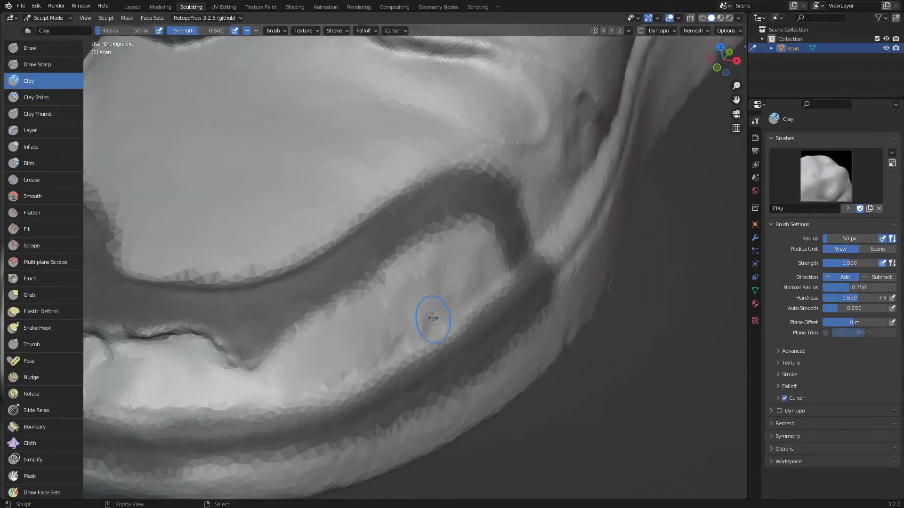
mouse_move(388, 306)
middle_mouse_down()
mouse_move(411, 256)
mouse_move(435, 259)
middle_mouse_up()
mouse_move(424, 277)
left_mouse_down()
mouse_move(383, 273)
mouse_move(327, 299)
left_mouse_up()
mouse_move(326, 298)
middle_mouse_down()
mouse_move(249, 301)
mouse_move(373, 312)
middle_mouse_up()
left_click_drag(373, 312, 570, 339)
mouse_move(570, 339)
middle_mouse_down()
mouse_move(329, 326)
mouse_move(581, 298)
mouse_move(506, 304)
middle_mouse_up()
left_click_drag(506, 304, 459, 329)
middle_click_drag(459, 329, 428, 304)
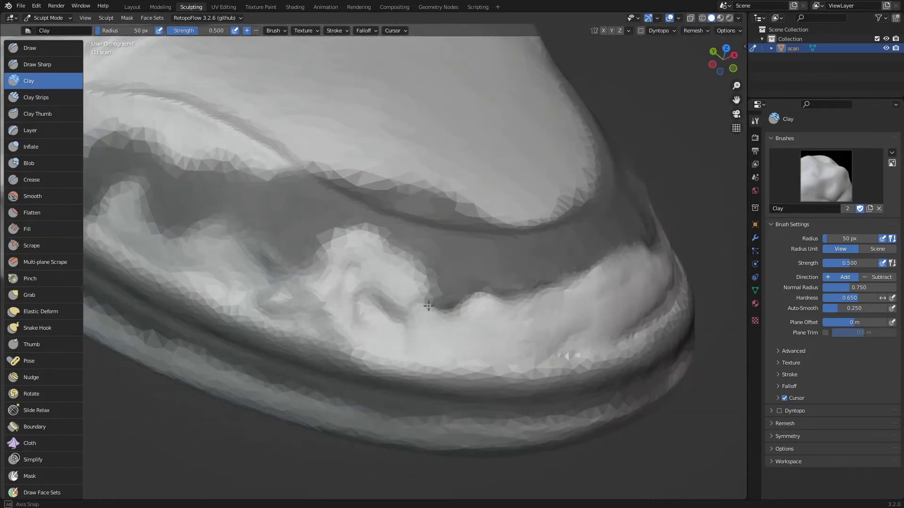
left_click_drag(427, 303, 381, 287)
mouse_move(381, 287)
middle_mouse_down()
mouse_move(254, 302)
mouse_move(389, 320)
mouse_move(193, 258)
middle_mouse_up()
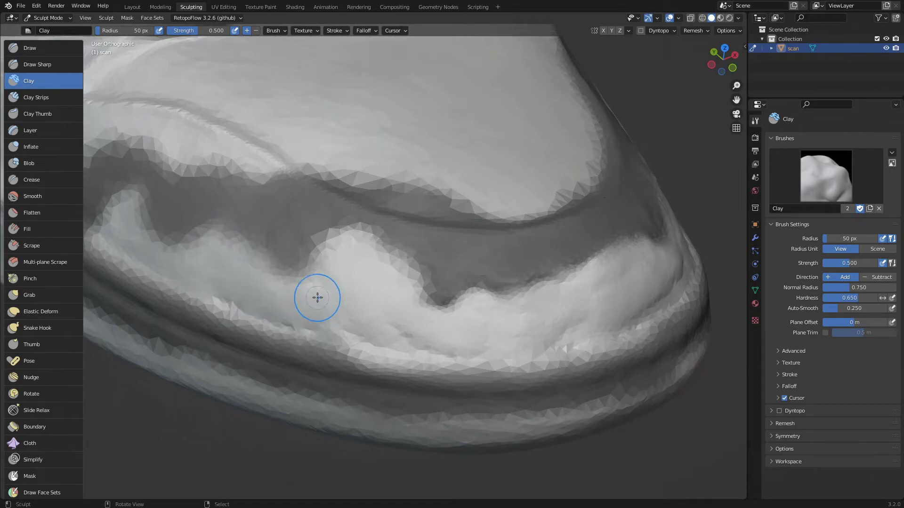
Step: Carve away excess material at the front of the toe with the Clay brush in subtract mode
middle_click_drag(317, 296, 564, 311)
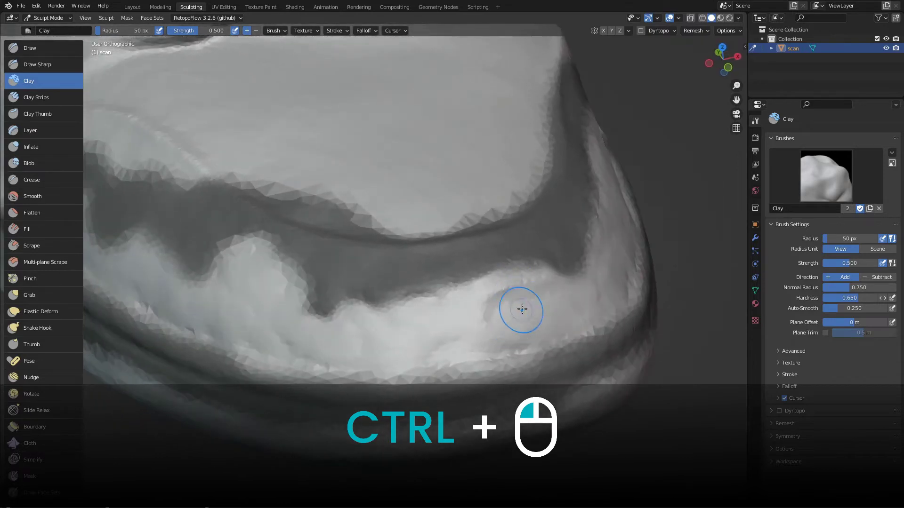
left_click_drag(512, 289, 511, 290, "ctrl")
mouse_move(511, 291)
middle_mouse_down()
mouse_move(567, 291)
mouse_move(499, 302)
mouse_move(460, 292)
mouse_move(557, 280)
mouse_move(446, 326)
mouse_move(359, 331)
mouse_move(473, 339)
mouse_move(351, 359)
mouse_move(264, 301)
middle_mouse_up()
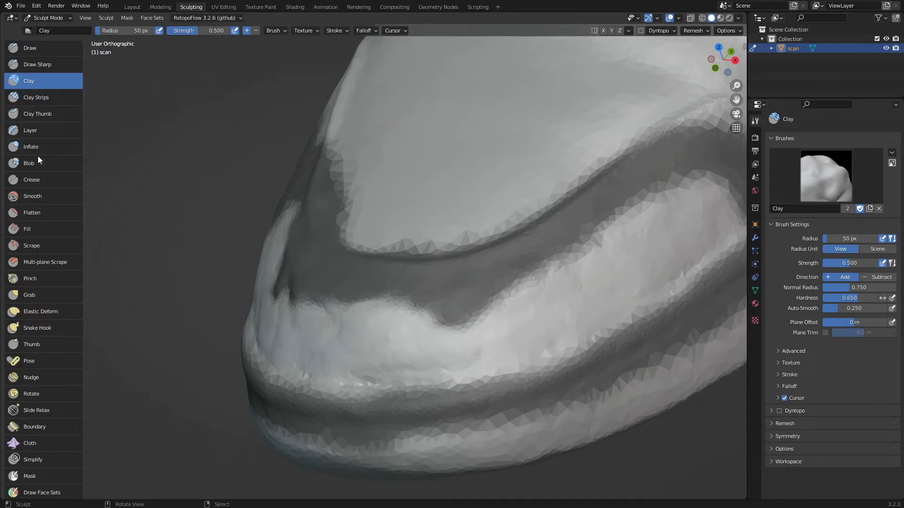
Step: Set the Smooth brush strength to 0.310 and smooth the rebuilt unmasked surface around the toe
left_click(41, 195)
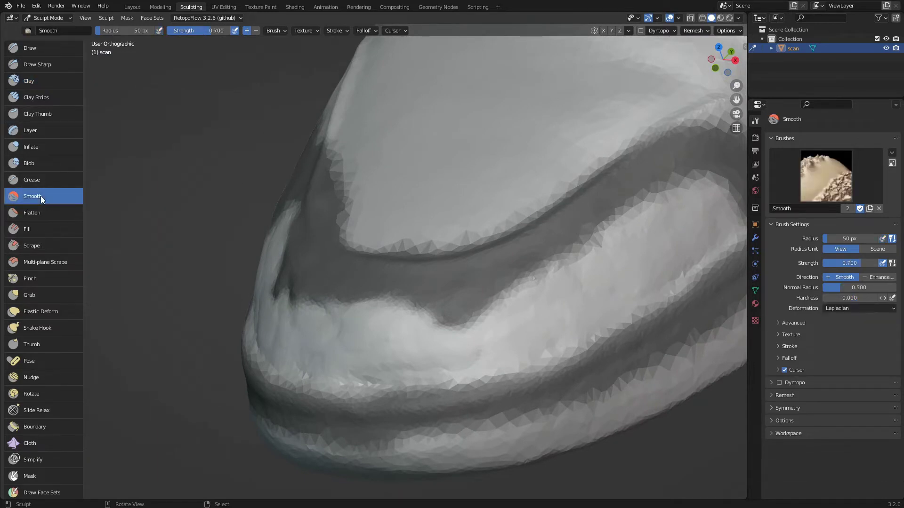
left_click_drag(210, 29, 190, 30)
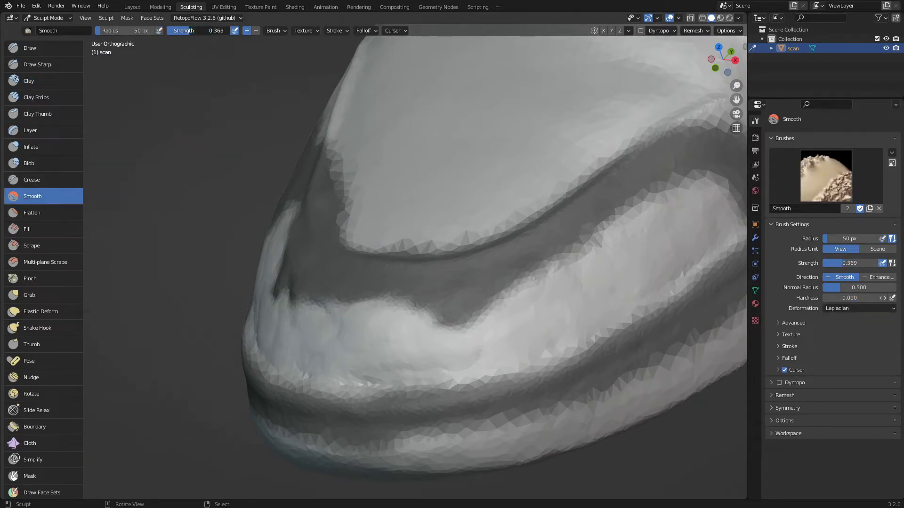
left_click_drag(474, 327, 483, 358)
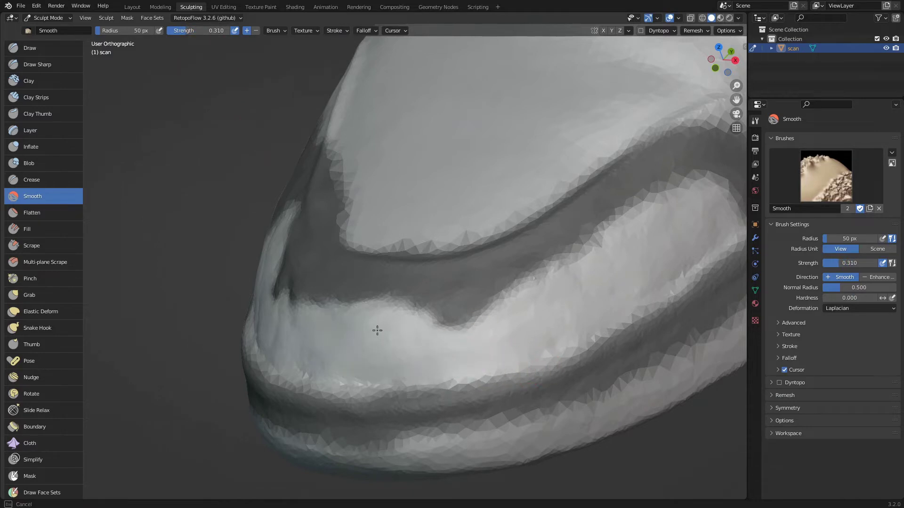
middle_click_drag(377, 331, 443, 338)
left_click_drag(677, 257, 687, 248)
middle_click_drag(372, 308, 460, 327)
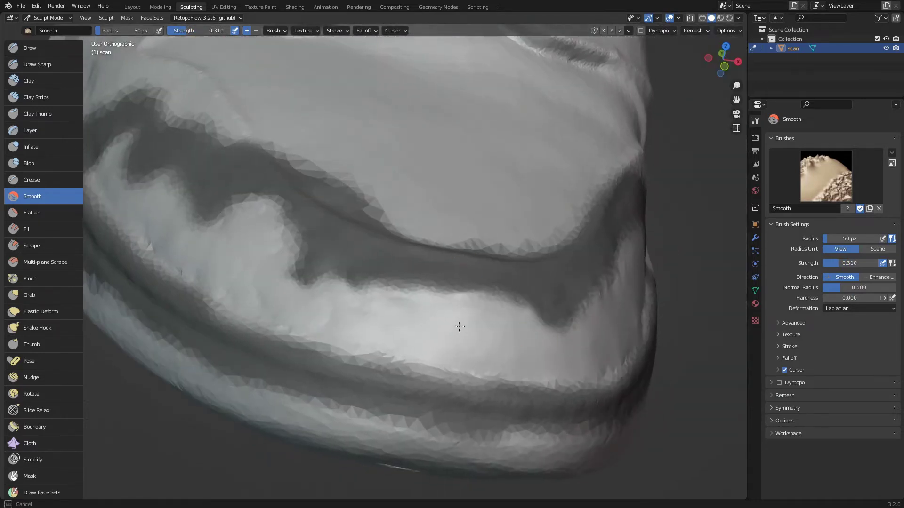
left_click_drag(460, 327, 310, 316)
middle_click_drag(289, 299, 317, 335)
left_click_drag(315, 341, 247, 283)
middle_click_drag(247, 283, 343, 264)
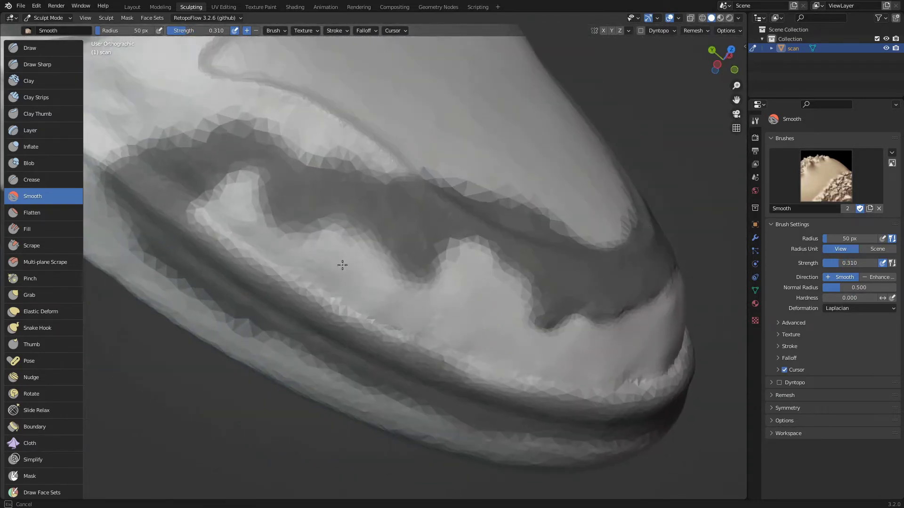
middle_click_drag(238, 206, 327, 318)
Step: Even out the unmasked surface across the toe with the Clay brush at strength 0.500
left_click(24, 81)
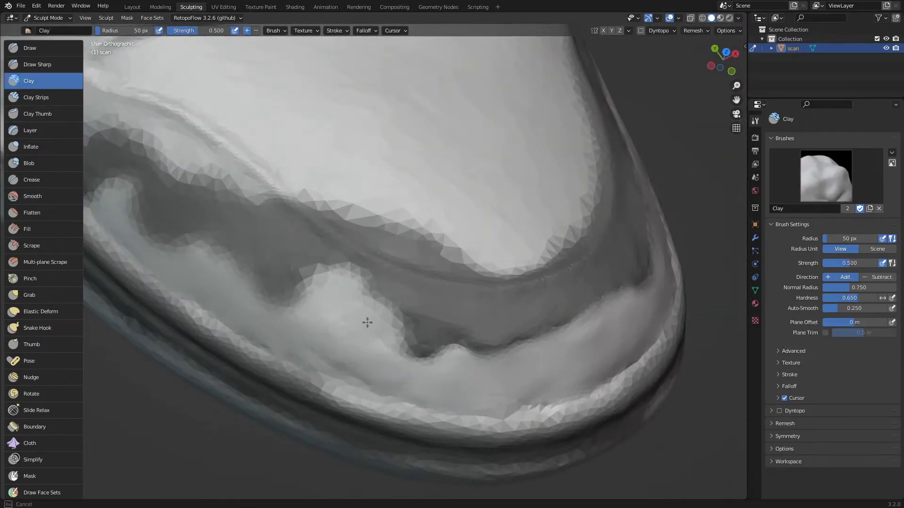
mouse_move(210, 263)
middle_mouse_down()
mouse_move(371, 268)
mouse_move(309, 269)
mouse_move(332, 300)
mouse_move(384, 337)
middle_mouse_up()
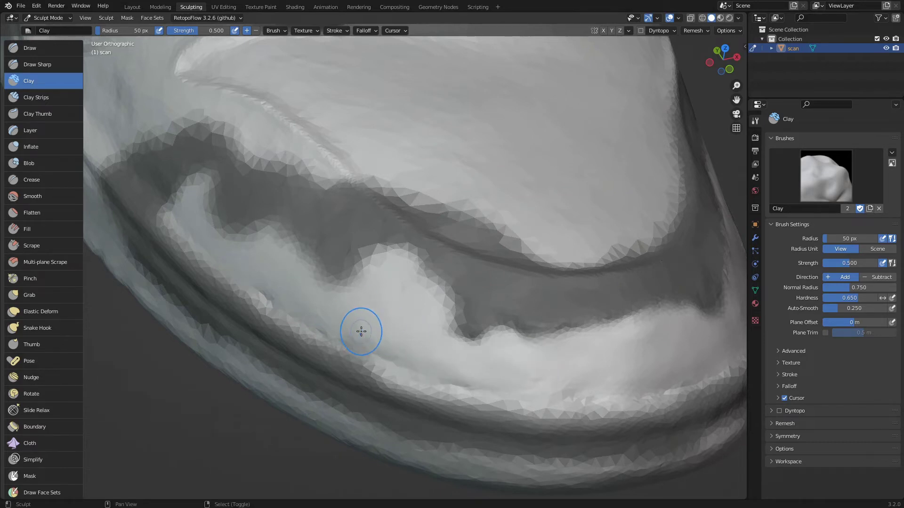
middle_click_drag(539, 379, 425, 335)
mouse_move(355, 353)
middle_mouse_down()
mouse_move(332, 381)
mouse_move(399, 373)
middle_mouse_up()
scroll(442, 395, "down", 3)
mouse_move(442, 394)
middle_mouse_down()
mouse_move(556, 362)
mouse_move(565, 325)
middle_mouse_up()
scroll(565, 316, "up", 3)
left_click_drag(541, 339, 577, 356)
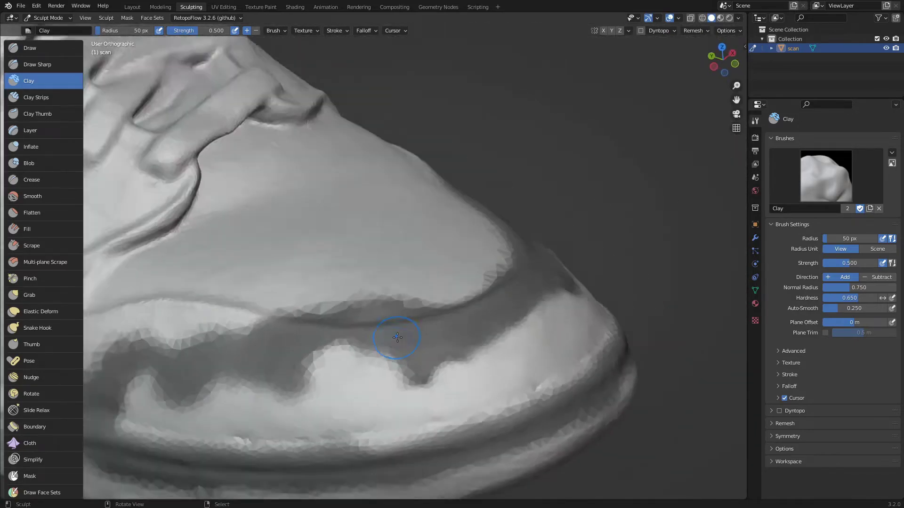
mouse_move(398, 338)
middle_mouse_down()
mouse_move(355, 375)
mouse_move(297, 339)
mouse_move(468, 335)
mouse_move(448, 329)
mouse_move(440, 343)
mouse_move(418, 318)
middle_mouse_up()
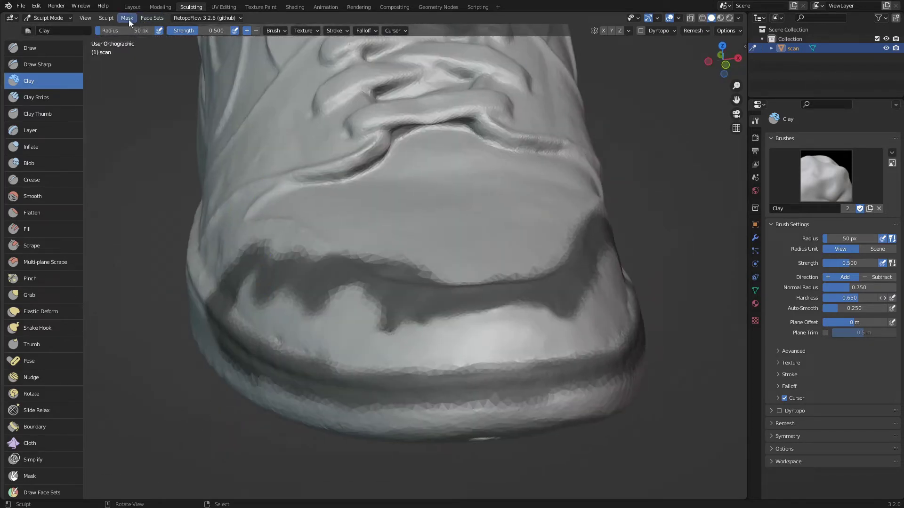
Step: Clear the mask and fill the leftover dents along its former edge at the front of the toe with the Clay brush
left_click(128, 19)
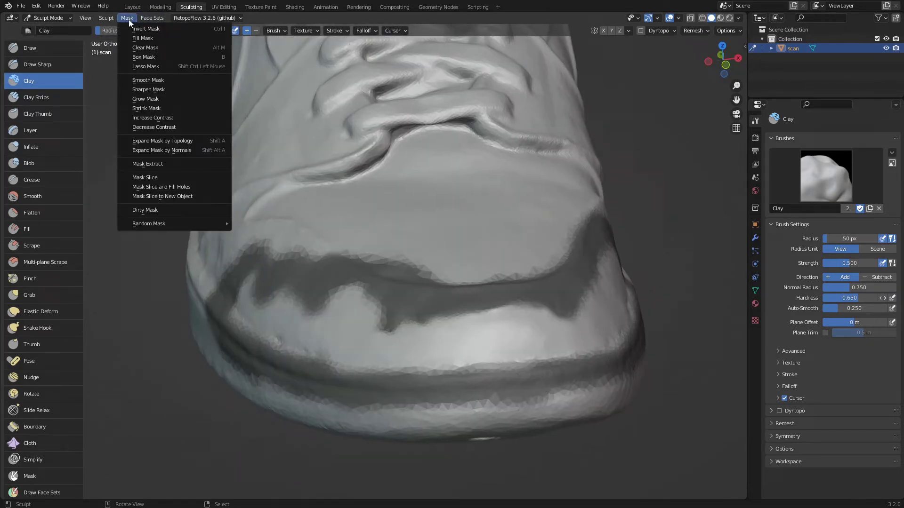
left_click(148, 47)
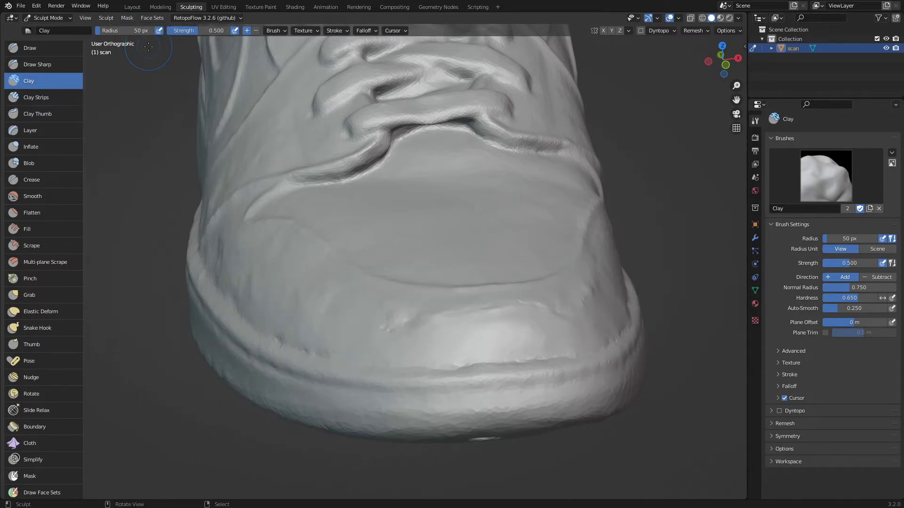
middle_click_drag(266, 169, 510, 359)
scroll(490, 358, "up", 5)
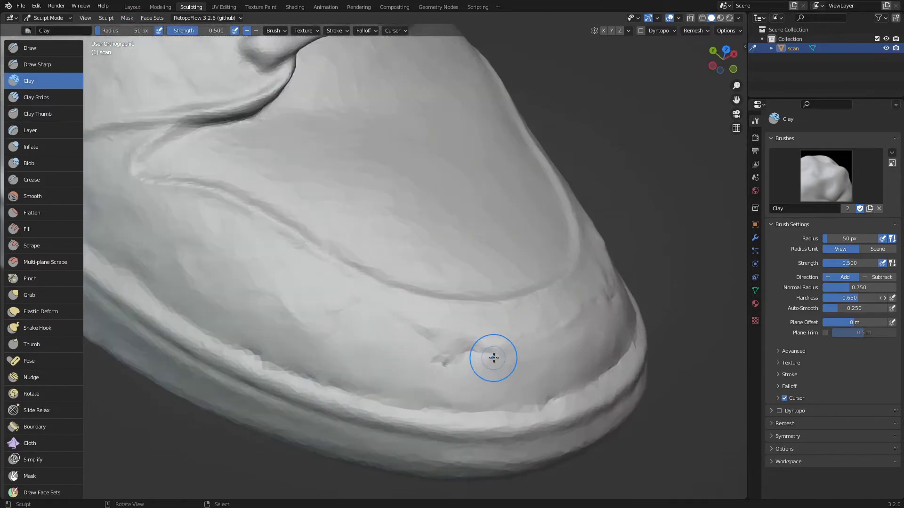
mouse_move(451, 361)
middle_mouse_down()
mouse_move(277, 331)
mouse_move(343, 333)
mouse_move(401, 369)
mouse_move(444, 372)
middle_mouse_up()
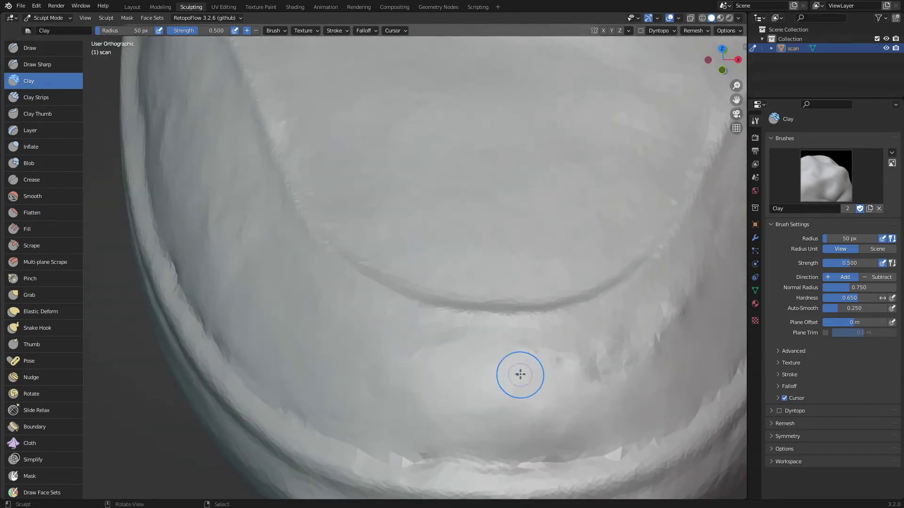
middle_click_drag(520, 374, 348, 365)
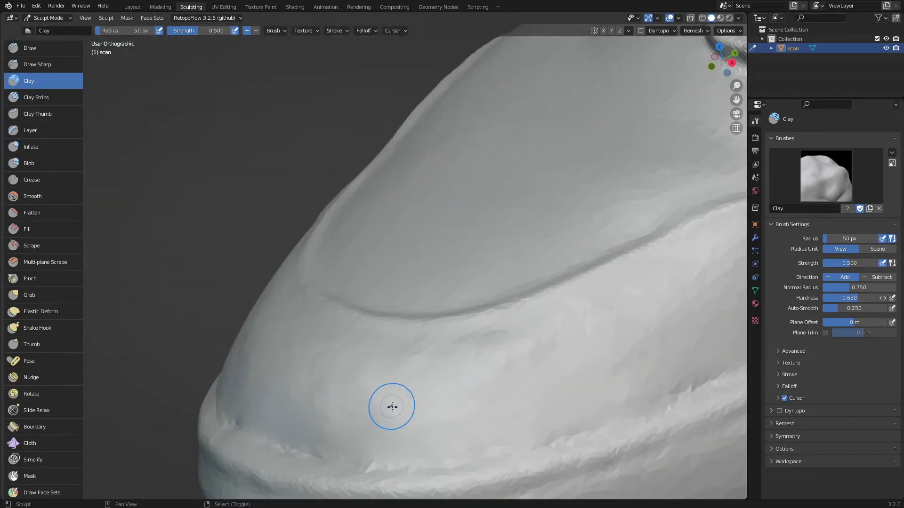
Step: Blend the remaining dents and seams on the other side of the toe between the crease and the sole rim
middle_click_drag(380, 428, 196, 411)
mouse_move(285, 354)
middle_mouse_down()
mouse_move(517, 400)
mouse_move(450, 342)
middle_mouse_up()
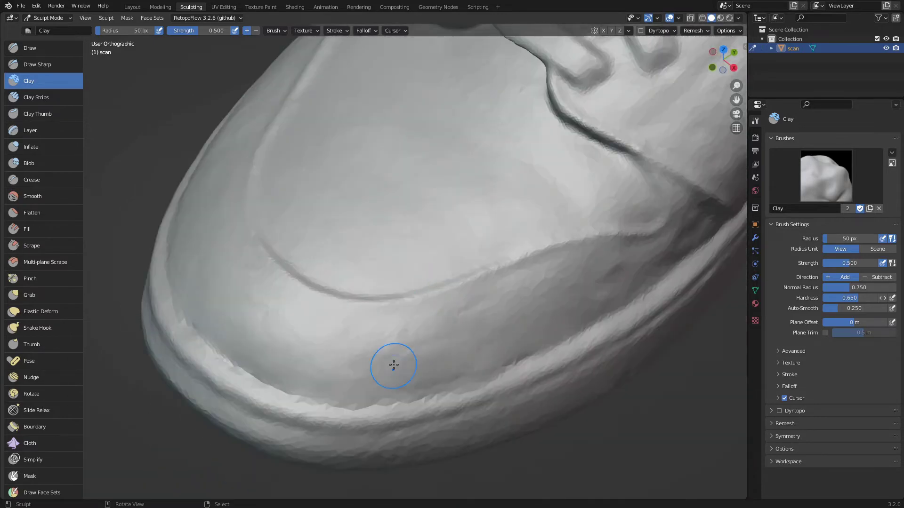
middle_click_drag(394, 365, 418, 335)
mouse_move(476, 352)
middle_mouse_down()
mouse_move(480, 313)
mouse_move(579, 264)
middle_mouse_up()
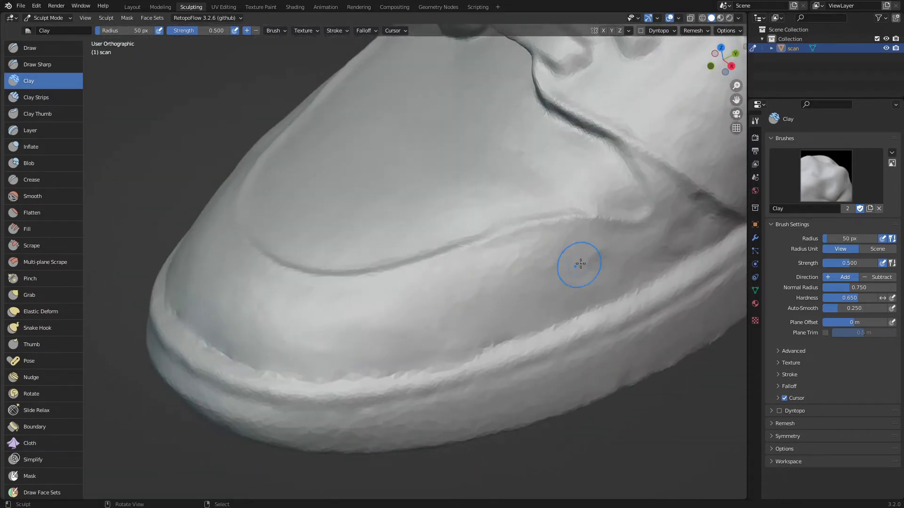
mouse_move(348, 325)
middle_mouse_down()
mouse_move(423, 341)
mouse_move(355, 411)
mouse_move(456, 375)
mouse_move(296, 347)
mouse_move(331, 376)
mouse_move(332, 281)
middle_mouse_up()
Step: Even out the uneven areas along both sides of the upper just above the sole with the Clay brush
scroll(306, 295, "down", 6)
middle_click_drag(289, 300, 424, 315)
scroll(464, 361, "up", 8)
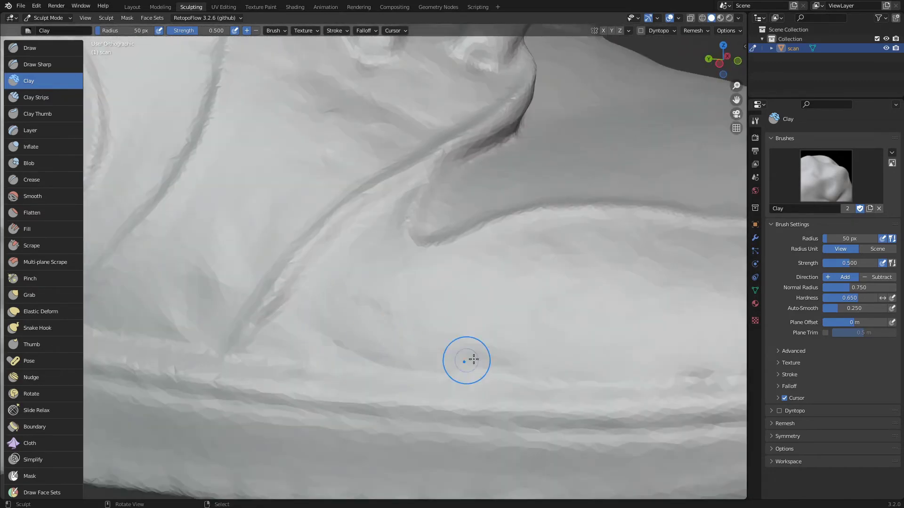
middle_click_drag(370, 343, 347, 329)
scroll(402, 305, "down", 4)
middle_click_drag(401, 307, 654, 311)
scroll(360, 243, "up", 4)
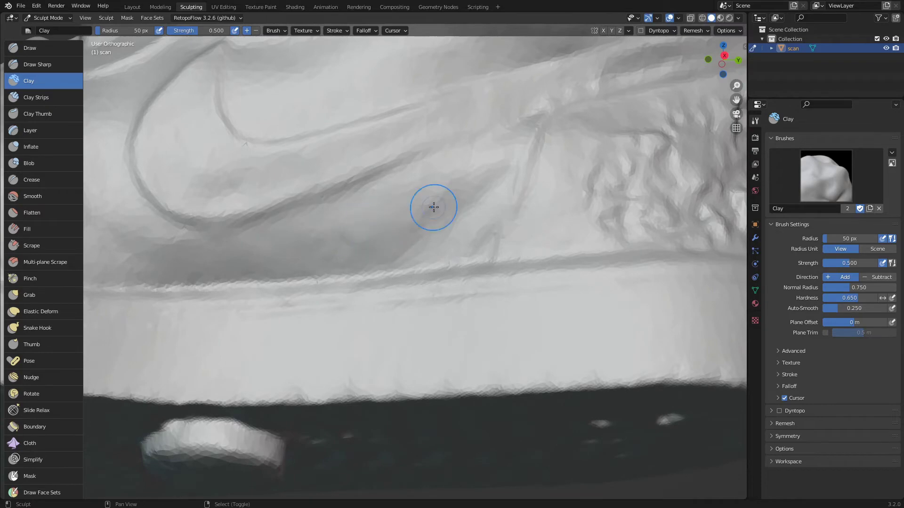
middle_click_drag(434, 207, 377, 304)
scroll(527, 302, "down", 4)
middle_click_drag(216, 327, 287, 337)
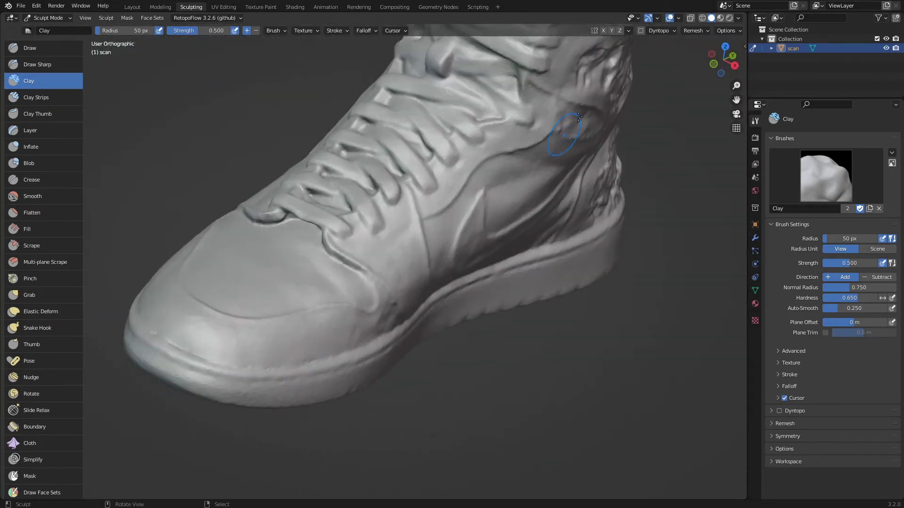
Step: Inspect both sides of the shoe with its texture in Material Preview and return to Solid shading
left_click(720, 18)
middle_click_drag(388, 295, 685, 325)
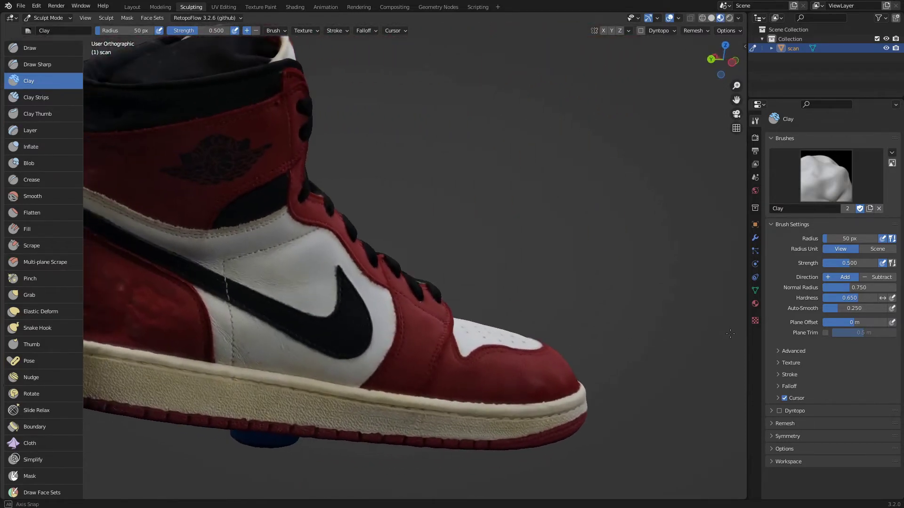
mouse_move(320, 313)
middle_mouse_down()
mouse_move(436, 329)
mouse_move(336, 334)
mouse_move(298, 305)
mouse_move(436, 300)
mouse_move(630, 182)
middle_mouse_up()
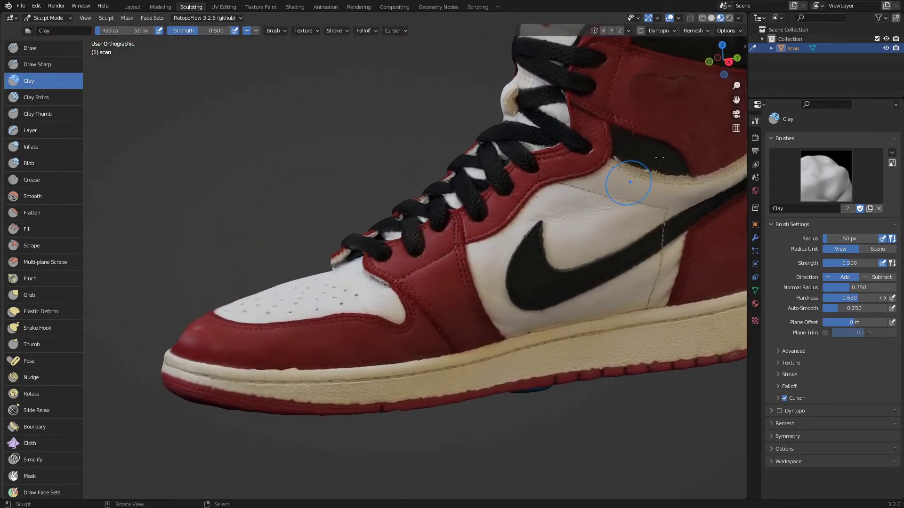
left_click(711, 18)
Step: Fill and level the rough pits on the ankle panel below the collar with Clay brush strokes on both sides
mouse_move(508, 264)
middle_mouse_down()
mouse_move(347, 254)
mouse_move(339, 165)
mouse_move(298, 221)
mouse_move(238, 216)
mouse_move(325, 223)
middle_mouse_up()
scroll(347, 254, "up", 4)
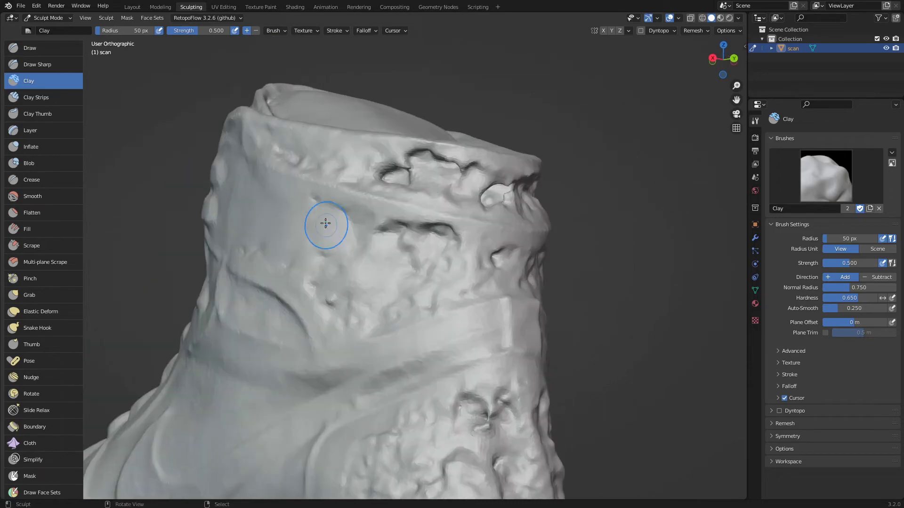
middle_click_drag(457, 261, 297, 244)
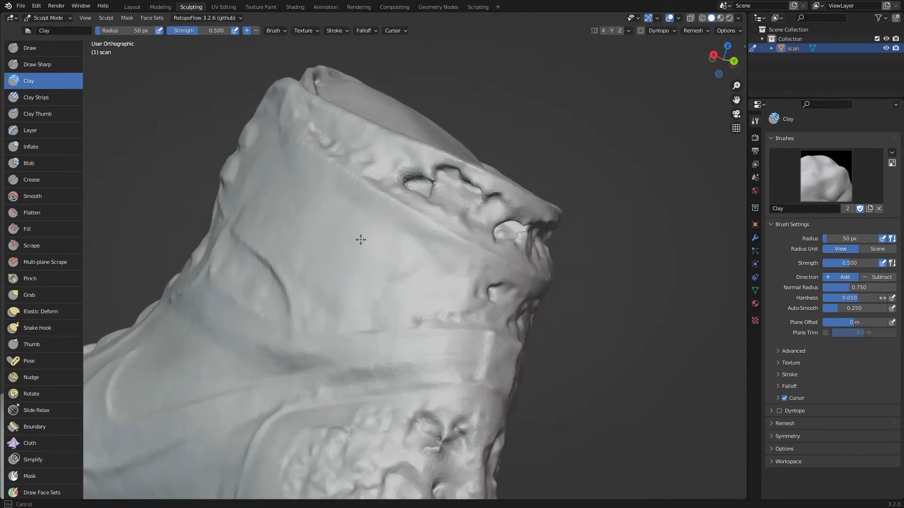
mouse_move(361, 239)
middle_mouse_down()
mouse_move(383, 329)
mouse_move(349, 329)
mouse_move(349, 228)
mouse_move(262, 257)
mouse_move(305, 278)
middle_mouse_up()
scroll(304, 278, "up", 3)
left_click_drag(323, 308, 291, 281)
mouse_move(319, 287)
middle_mouse_down()
mouse_move(216, 296)
mouse_move(213, 268)
mouse_move(396, 264)
mouse_move(270, 270)
mouse_move(292, 292)
mouse_move(366, 327)
middle_mouse_up()
middle_click_drag(394, 269, 442, 305)
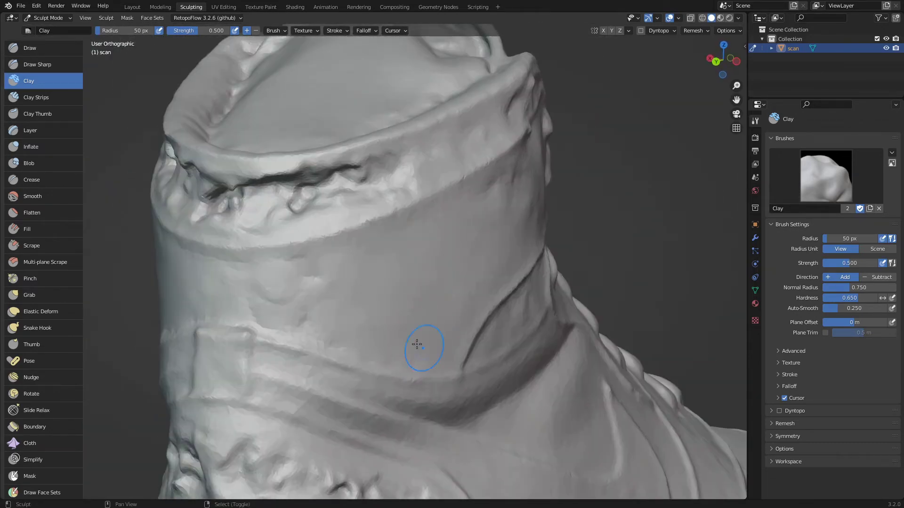
mouse_move(417, 345)
middle_mouse_down()
mouse_move(233, 295)
mouse_move(521, 204)
mouse_move(311, 292)
mouse_move(336, 275)
mouse_move(363, 272)
middle_mouse_up()
Step: Paint mask bands along the upper and lower edges of the damaged collar band with the Mask brush
scroll(336, 275, "down", 4)
scroll(34, 329, "down", 8)
left_click(35, 329)
scroll(330, 226, "up", 5)
mouse_move(330, 226)
middle_mouse_down()
mouse_move(358, 254)
mouse_move(393, 236)
mouse_move(400, 263)
mouse_move(423, 222)
middle_mouse_up()
scroll(393, 235, "down", 4)
Step: Fill the holes in the unmasked collar band with the Clay brush and soften it with the Smooth brush at strength 0.310
scroll(294, 123, "up", 4)
mouse_move(385, 275)
middle_mouse_down()
mouse_move(316, 280)
mouse_move(149, 370)
middle_mouse_up()
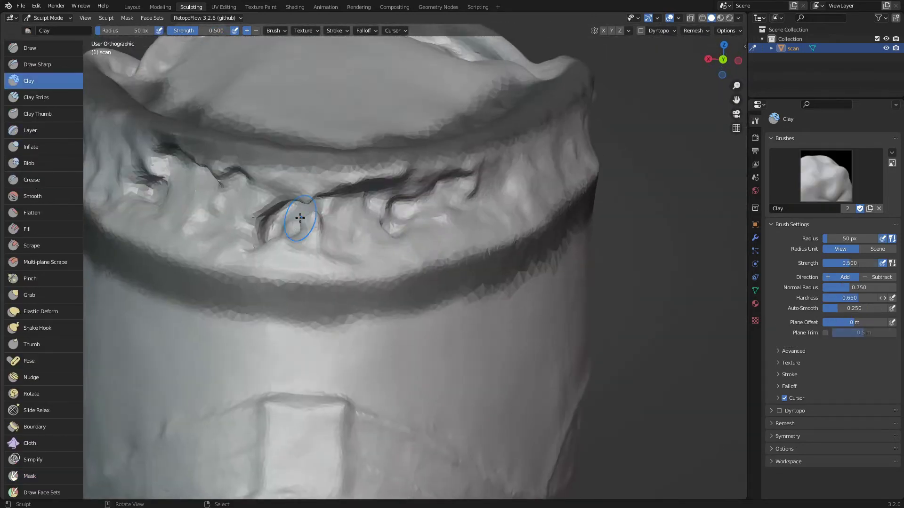
middle_click_drag(297, 218, 475, 198)
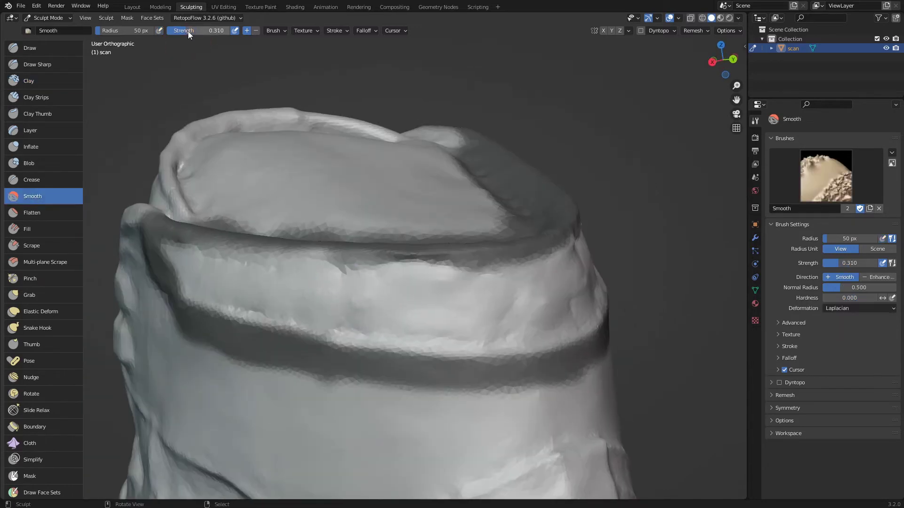
left_click(29, 81)
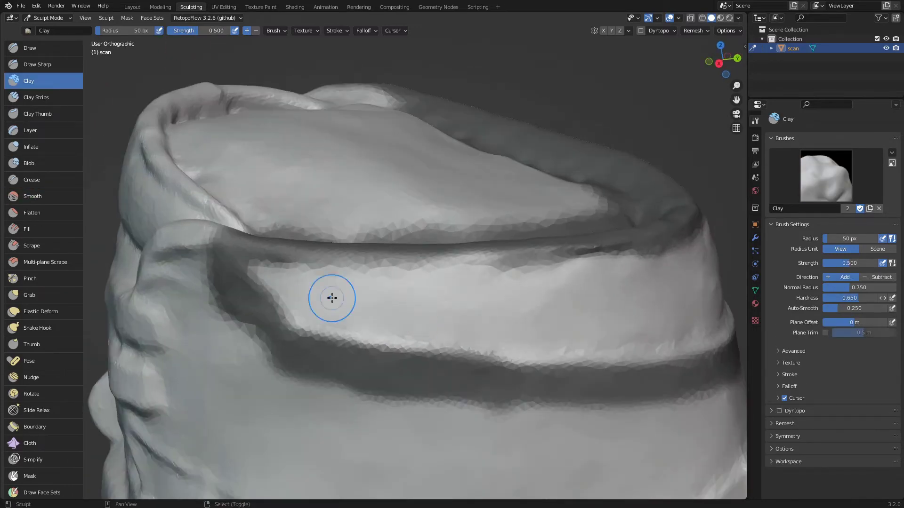
mouse_move(332, 298)
middle_mouse_down()
mouse_move(256, 304)
mouse_move(504, 232)
mouse_move(366, 329)
mouse_move(291, 339)
mouse_move(385, 307)
mouse_move(538, 327)
mouse_move(504, 363)
middle_mouse_up()
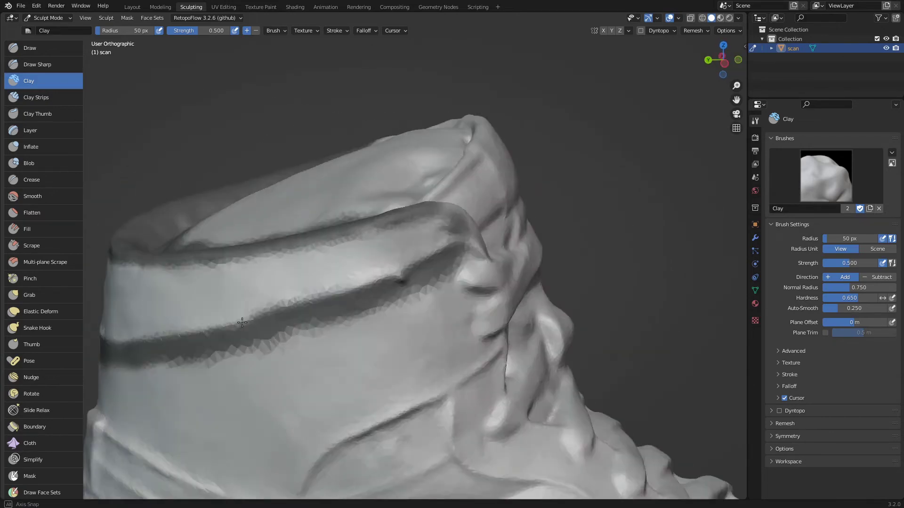
Step: Clear the collar mask and blend the leftover seams along the collar's rim and lower edge with the Clay brush
scroll(504, 363, "down", 3)
left_click(721, 18)
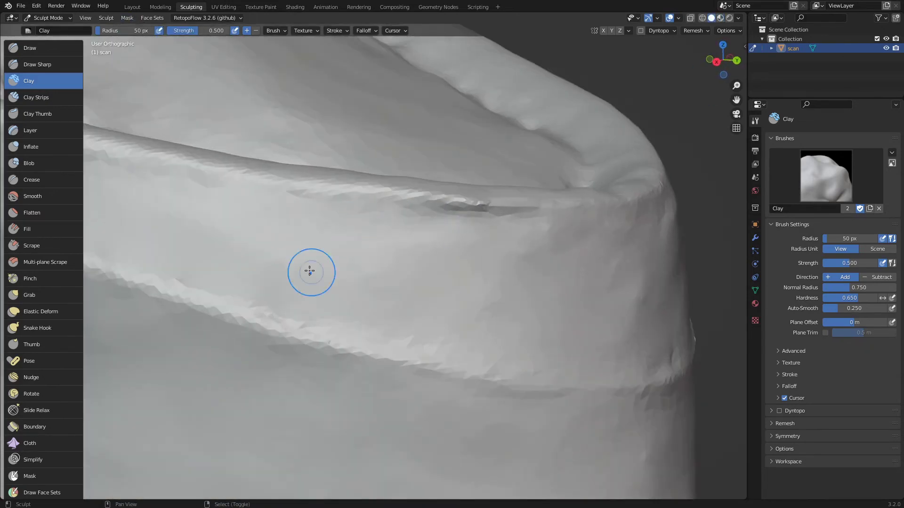
mouse_move(309, 268)
middle_mouse_down()
mouse_move(360, 282)
mouse_move(182, 287)
mouse_move(472, 306)
mouse_move(348, 271)
mouse_move(518, 248)
middle_mouse_up()
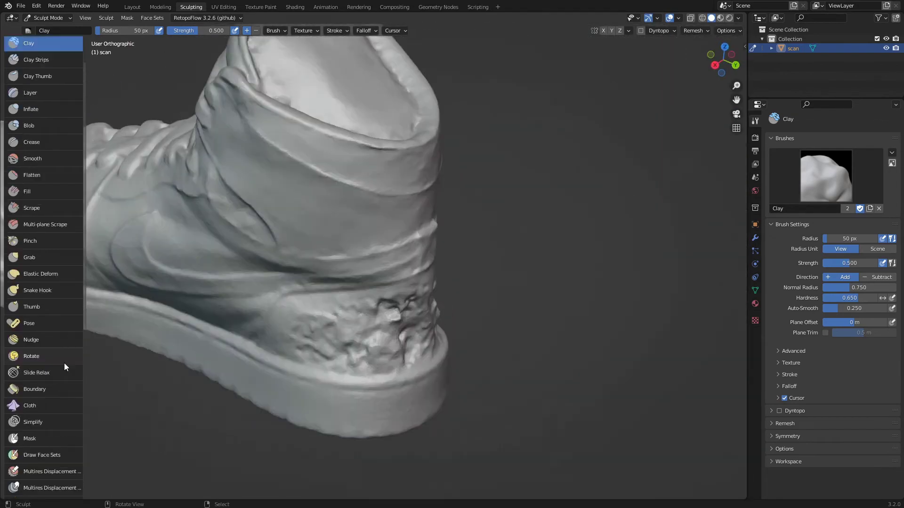
Step: Mask the border of the rough heel panel and rebuild the pitted surface inside it with the Clay brush
scroll(64, 363, "down", 5)
left_click(43, 460)
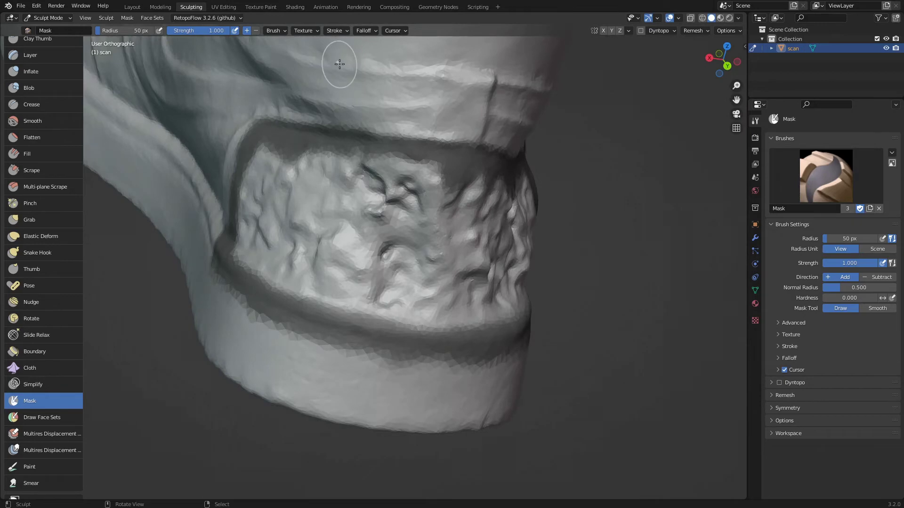
scroll(42, 235, "up", 5)
left_click(29, 80)
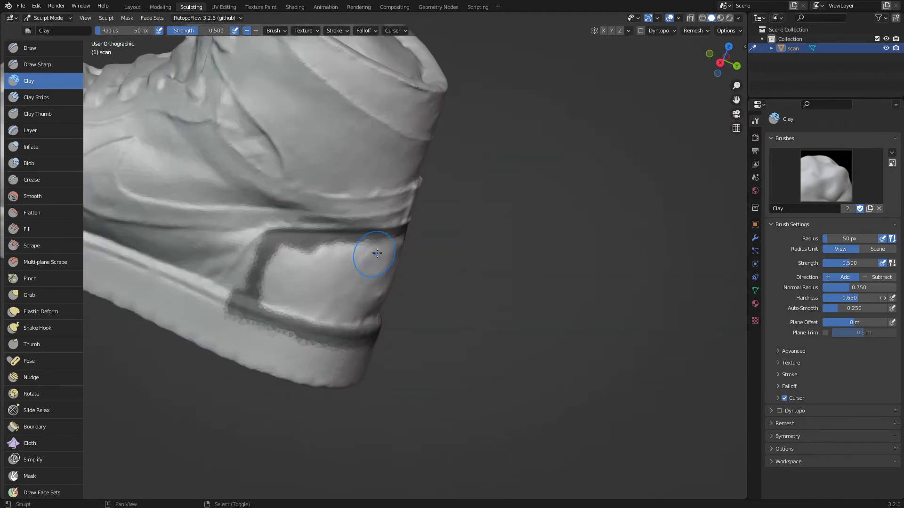
middle_click_drag(377, 253, 358, 264)
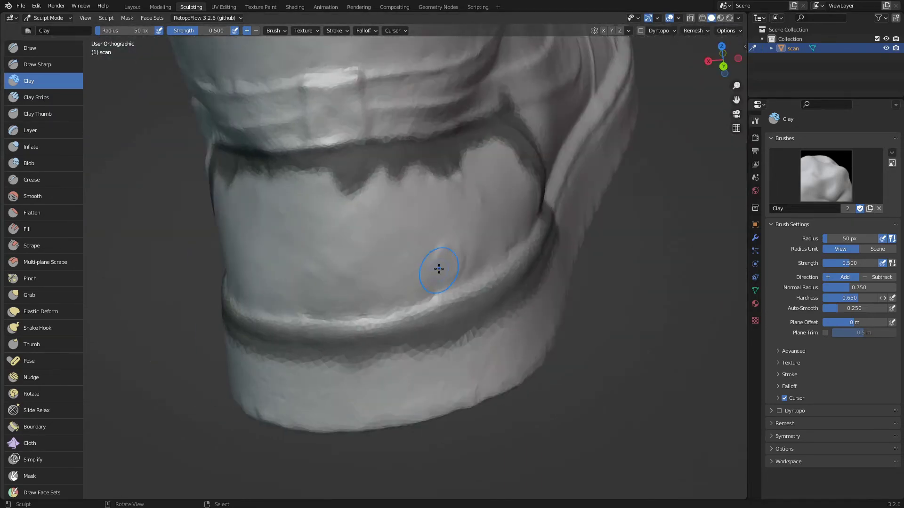
mouse_move(438, 267)
middle_mouse_down()
mouse_move(499, 246)
mouse_move(612, 256)
middle_mouse_up()
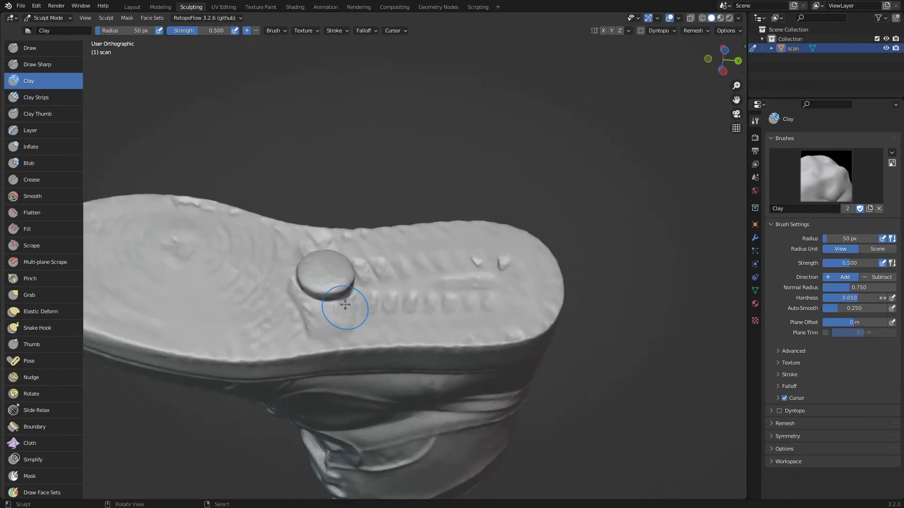
Step: Paint a closed mask ring on the sole around the round peg with the Mask brush at strength 1.000
scroll(27, 281, "down", 5)
left_click(30, 459)
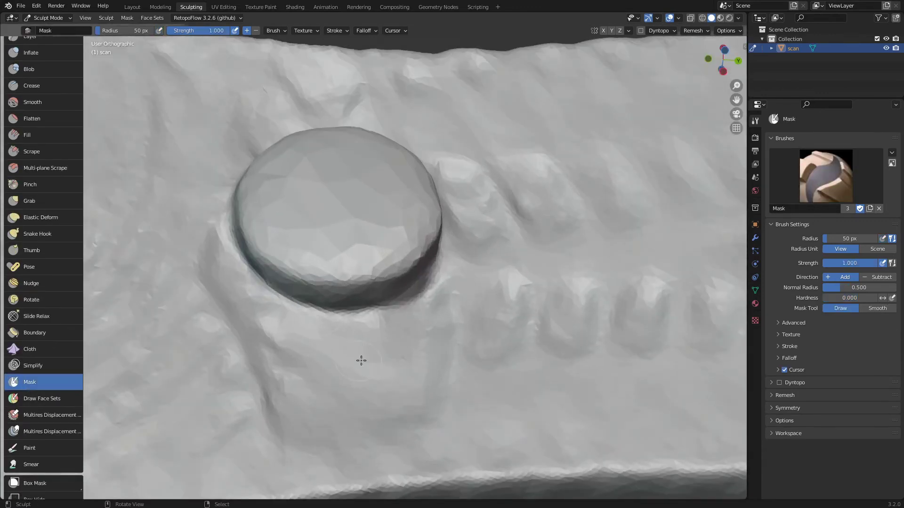
mouse_move(205, 238)
left_mouse_down()
mouse_move(292, 363)
mouse_move(439, 316)
left_mouse_up()
mouse_move(464, 272)
left_mouse_down()
mouse_move(470, 172)
mouse_move(497, 282)
left_mouse_up()
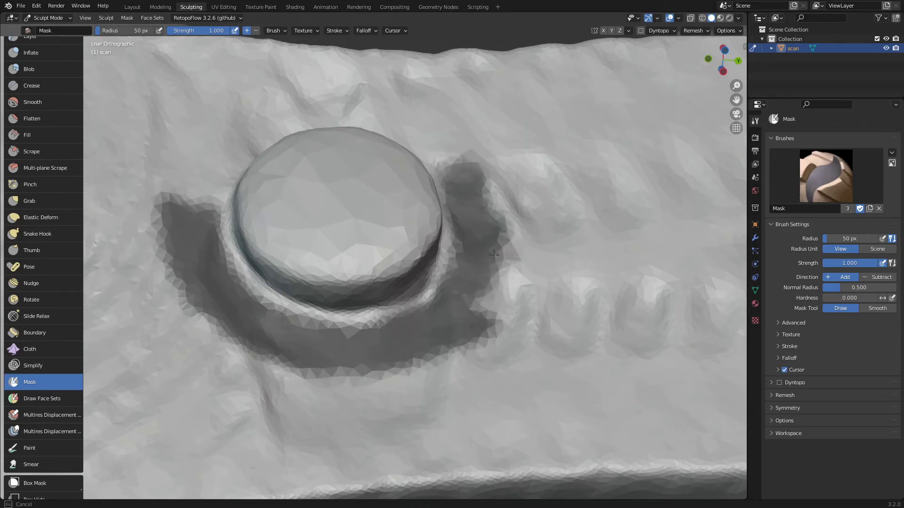
left_click_drag(497, 283, 500, 346)
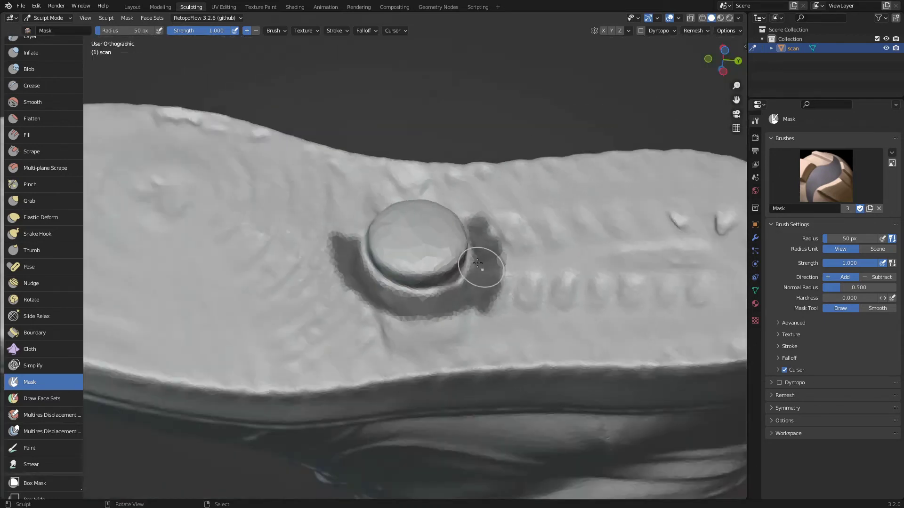
scroll(394, 174, "up", 2)
middle_click_drag(393, 174, 266, 367)
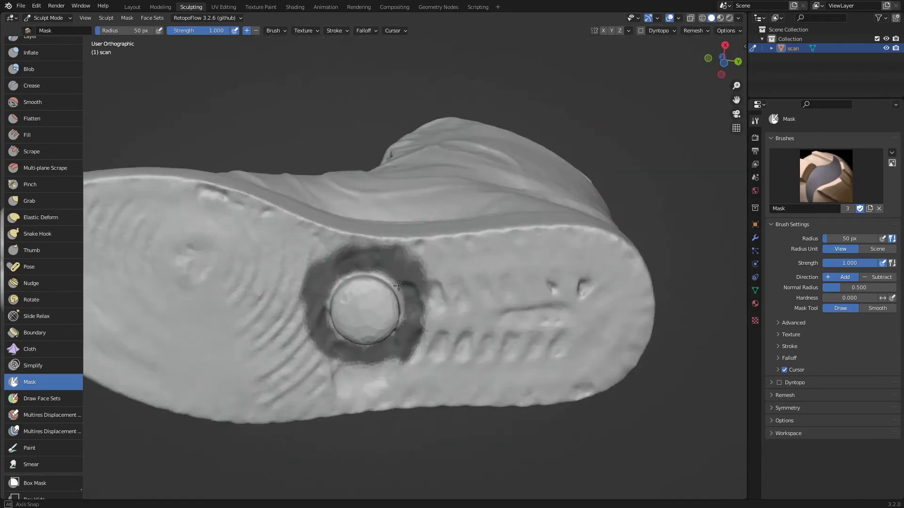
scroll(421, 261, "up", 4)
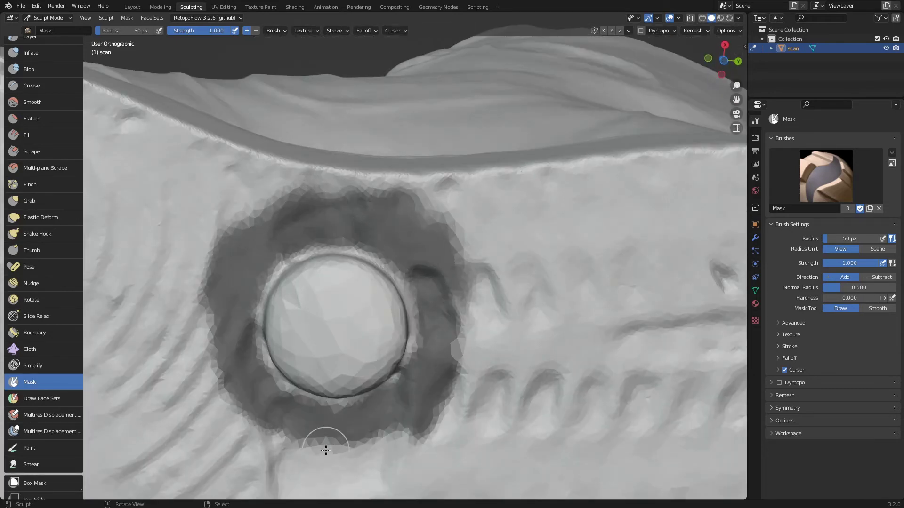
left_click_drag(326, 450, 248, 429)
Step: Carve the round peg down to the sole's surface inside the mask ring with the inverted Clay brush at strength 0.500
scroll(29, 147, "up", 5)
left_click(31, 81)
scroll(332, 404, "down", 2)
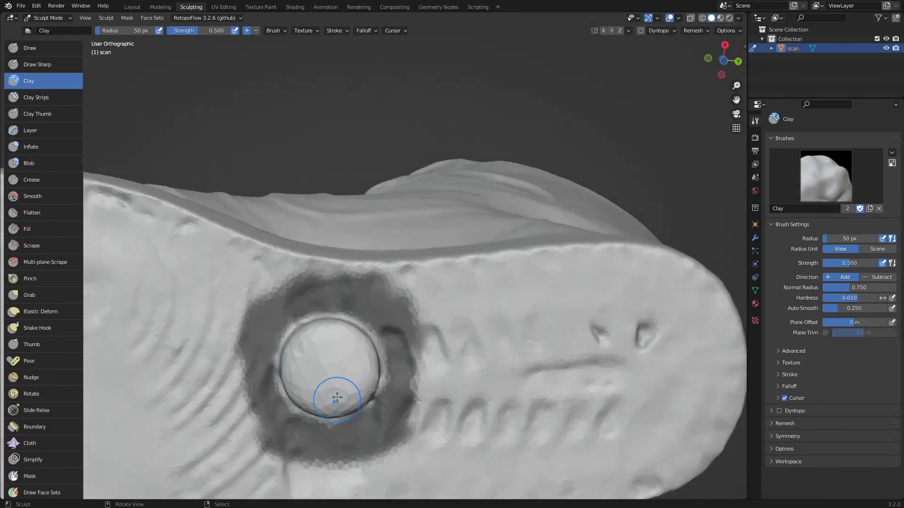
middle_click_drag(335, 397, 365, 188)
scroll(365, 188, "up", 3)
mouse_move(337, 204)
left_mouse_down("ctrl")
mouse_move(311, 206)
mouse_move(385, 239)
mouse_move(277, 271)
left_mouse_up("ctrl")
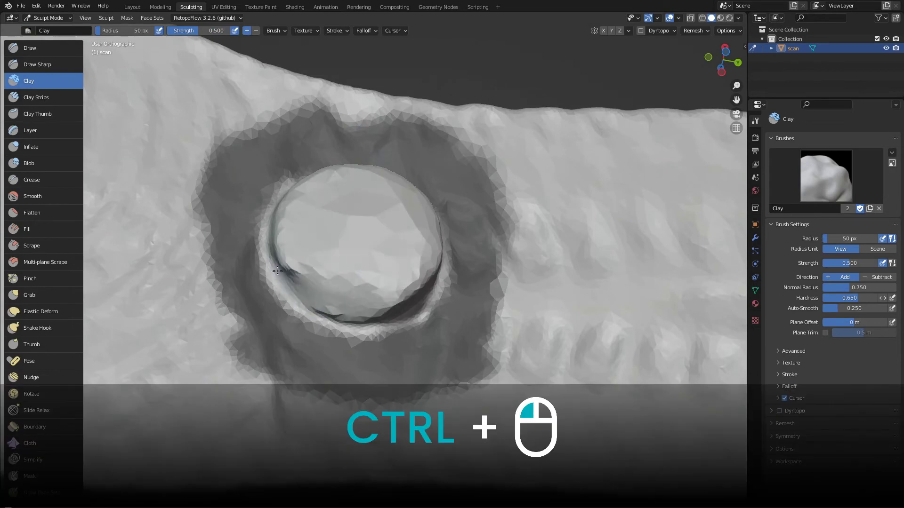
scroll(345, 268, "down", 2)
mouse_move(289, 196)
left_mouse_down("ctrl")
mouse_move(311, 260)
mouse_move(383, 258)
left_mouse_up("ctrl")
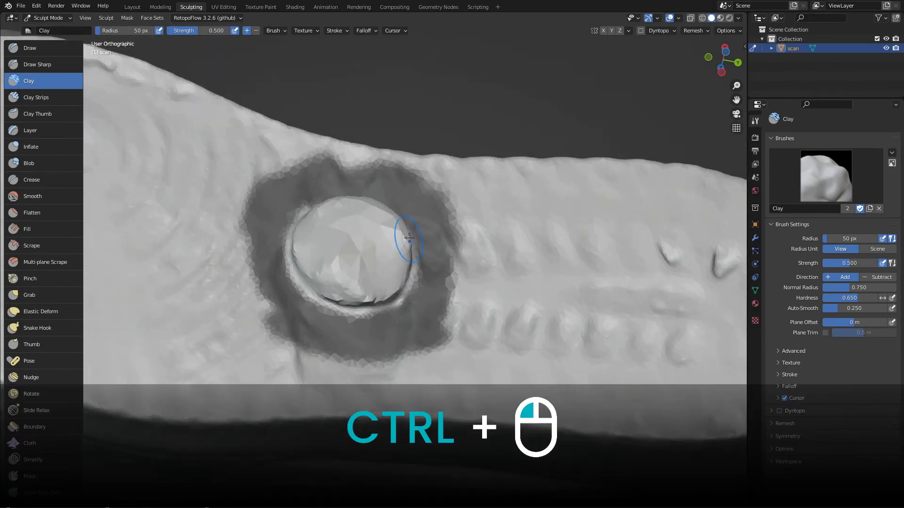
mouse_move(371, 204)
left_mouse_down("ctrl")
mouse_move(333, 220)
mouse_move(355, 257)
mouse_move(385, 270)
left_mouse_up("ctrl")
mouse_move(385, 269)
middle_mouse_down()
mouse_move(314, 288)
mouse_move(276, 321)
middle_mouse_up()
mouse_move(274, 323)
left_mouse_down("ctrl")
mouse_move(244, 273)
mouse_move(237, 285)
left_mouse_up("ctrl")
middle_click_drag(238, 284, 347, 330)
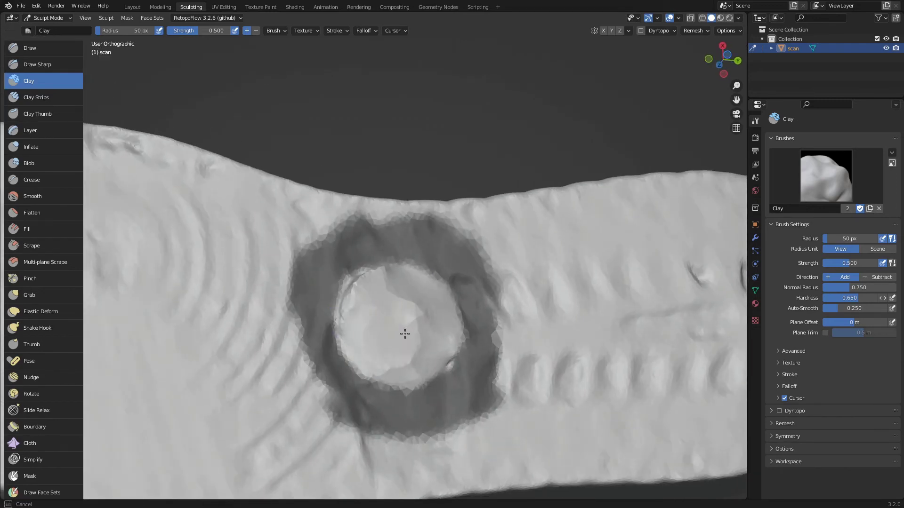
left_click_drag(379, 269, 407, 354, "ctrl")
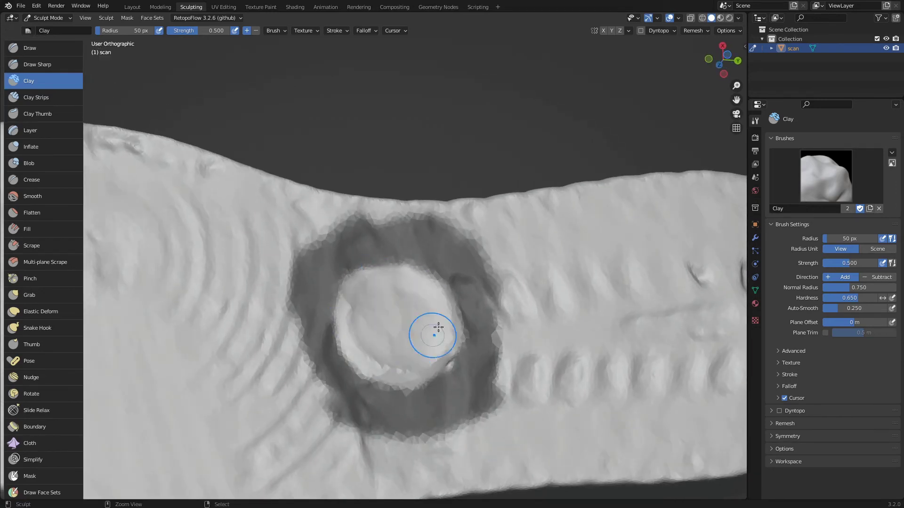
middle_click_drag(403, 345, 335, 331)
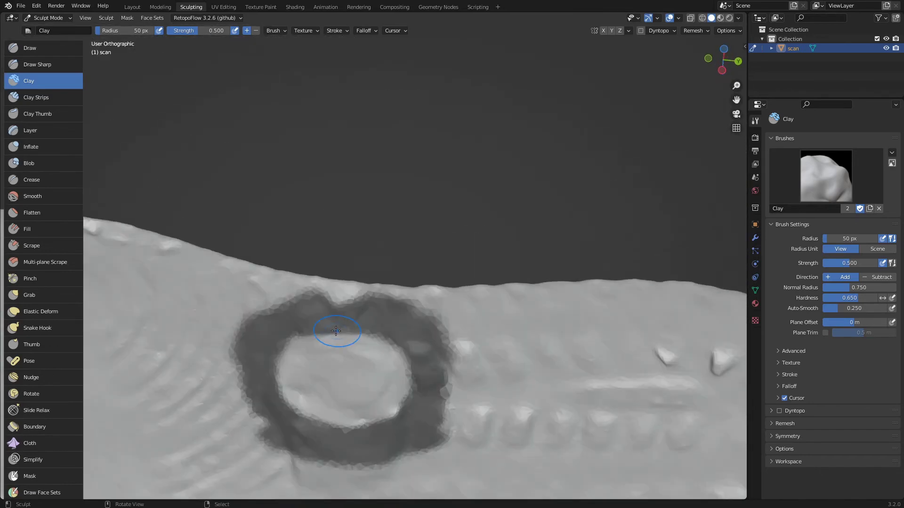
Step: Even out the flattened peg area inside the mask ring with the Smooth brush at strength 1.000
left_click(32, 211)
left_click(32, 196)
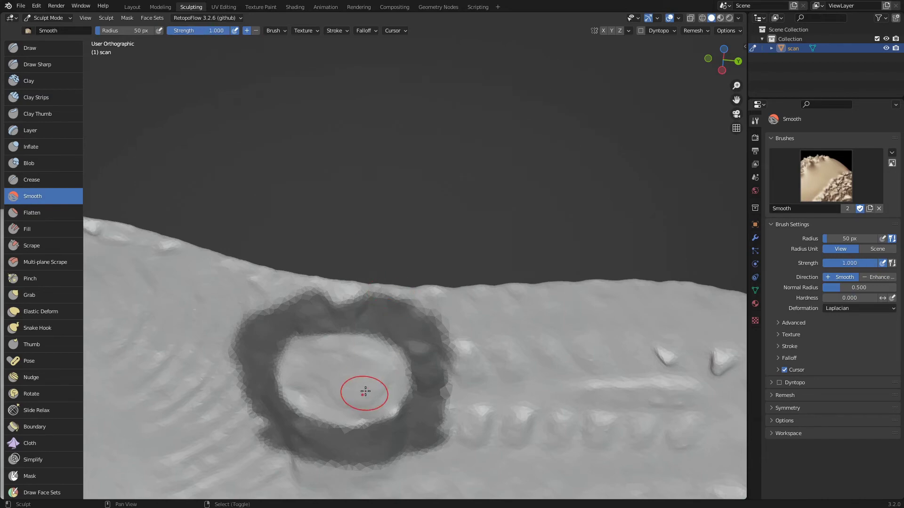
middle_click_drag(365, 392, 315, 350)
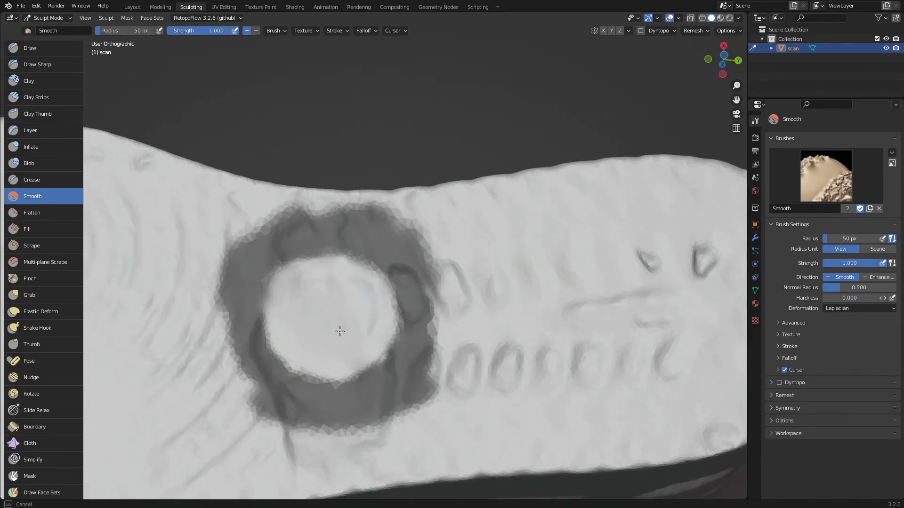
middle_click_drag(340, 351, 340, 301)
Step: Clear the sole mask and blend the former peg area into the surrounding sole with the Clay brush at strength 0.500
left_click(127, 19)
left_click(130, 48)
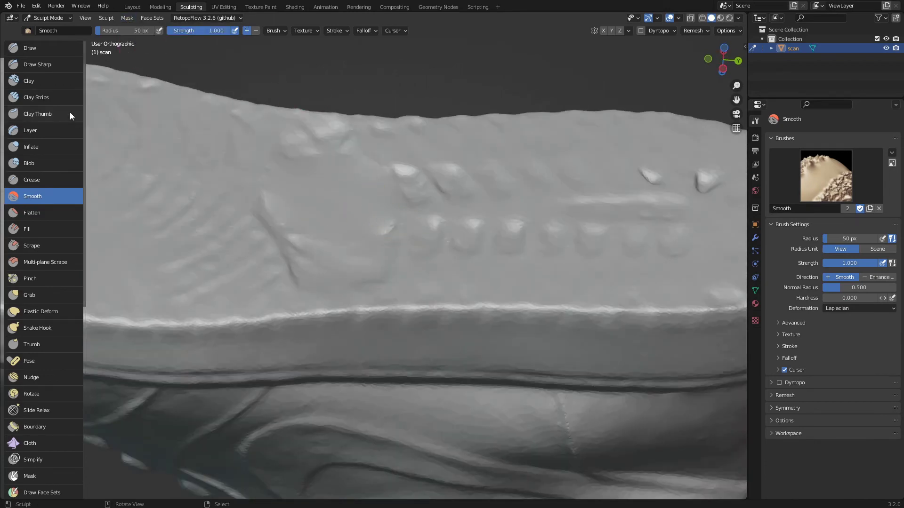
left_click(49, 80)
middle_click_drag(430, 204, 271, 279)
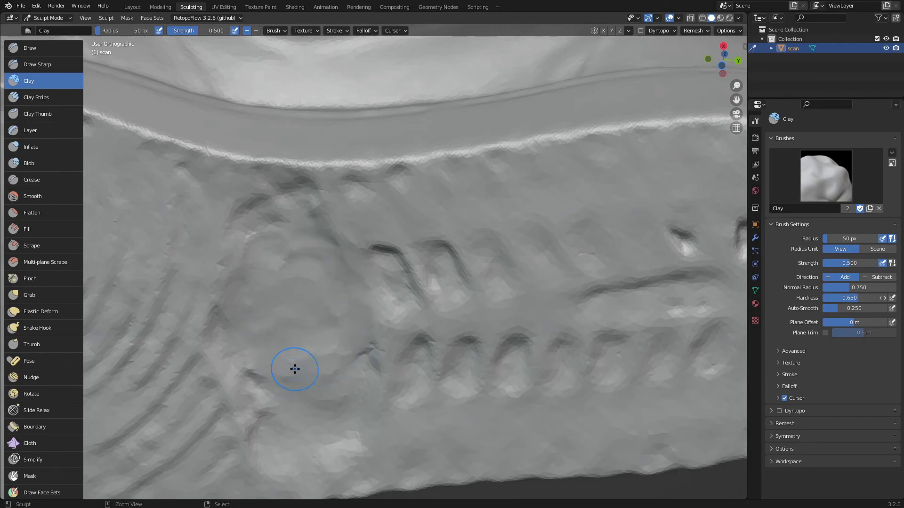
mouse_move(295, 369)
middle_mouse_down()
mouse_move(363, 279)
mouse_move(354, 261)
mouse_move(371, 269)
mouse_move(369, 313)
mouse_move(340, 307)
middle_mouse_up()
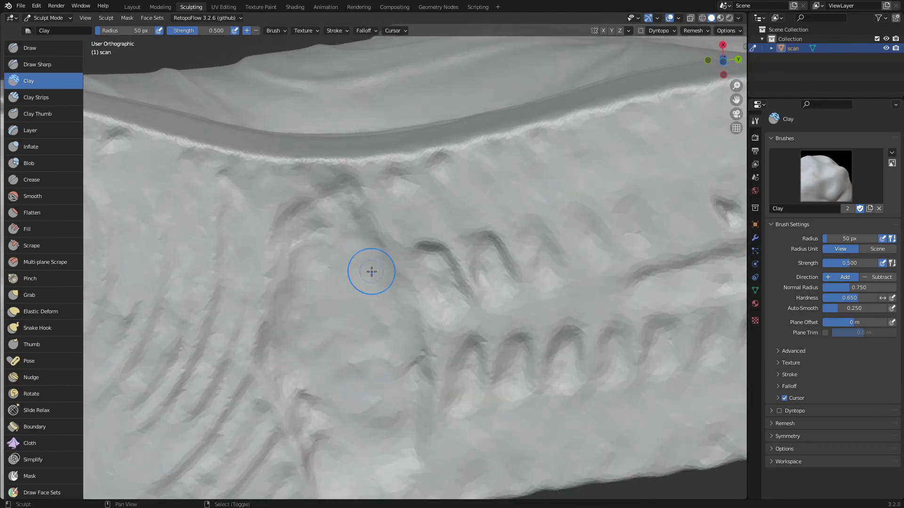
middle_click_drag(334, 198, 296, 251)
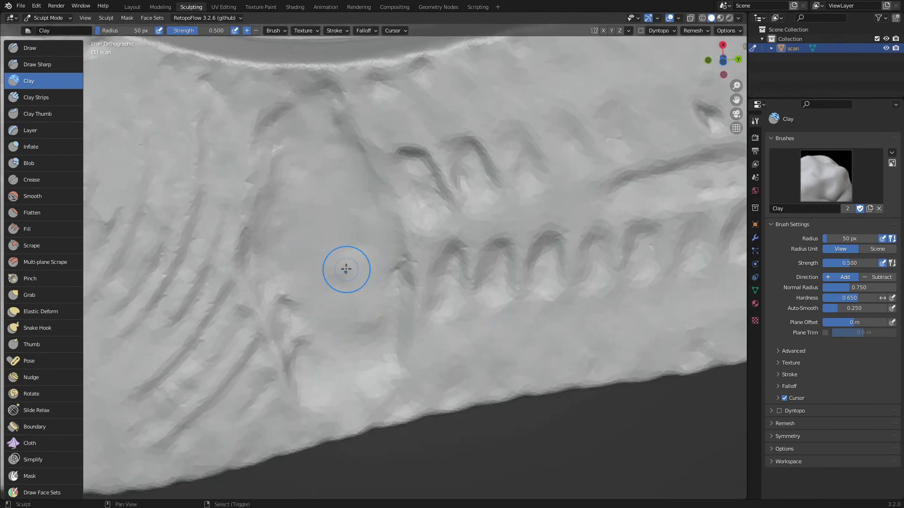
Step: Bring the whole sneaker into view and save the project as a new file named air jordan 02.blend
scroll(401, 367, "down", 8)
middle_click_drag(432, 218, 442, 302)
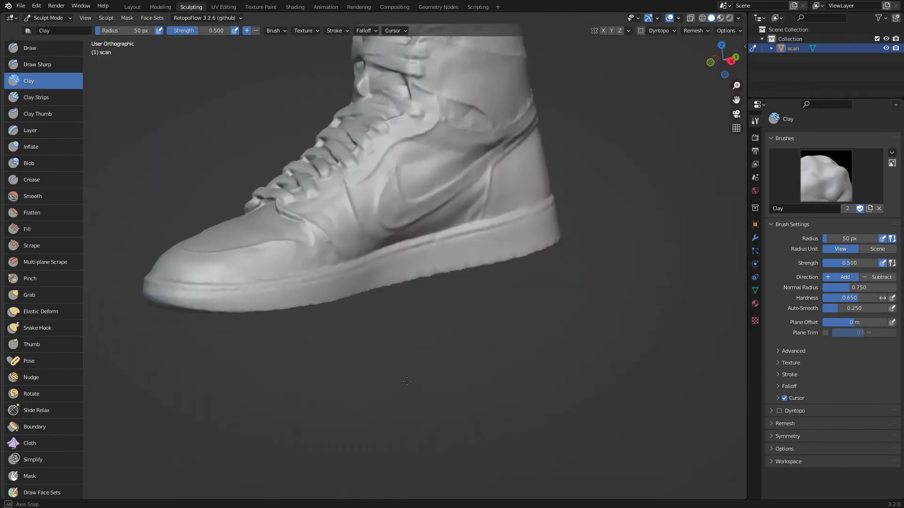
middle_click_drag(442, 264, 430, 357, "shift")
mouse_move(445, 273)
middle_mouse_down()
mouse_move(492, 299)
mouse_move(447, 268)
mouse_move(494, 262)
mouse_move(469, 257)
mouse_move(482, 251)
middle_mouse_up()
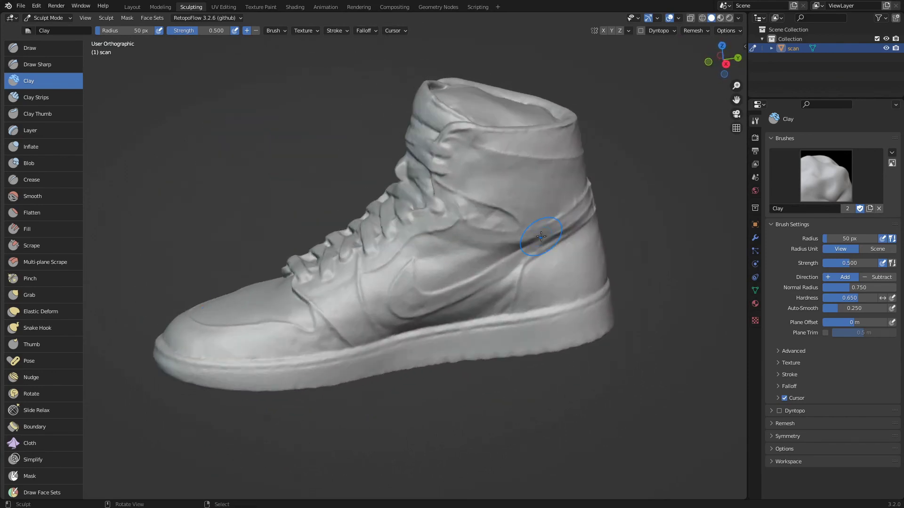
left_click(22, 6)
left_click(37, 78)
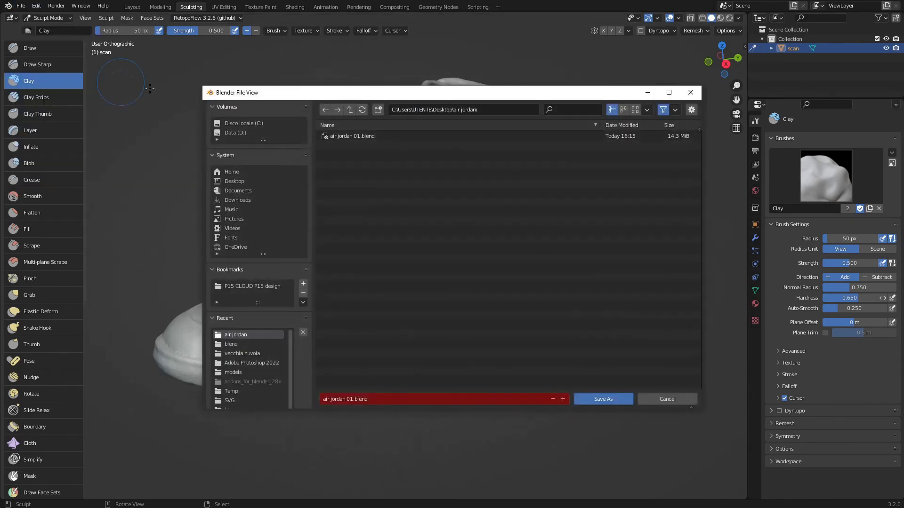
left_click(398, 400)
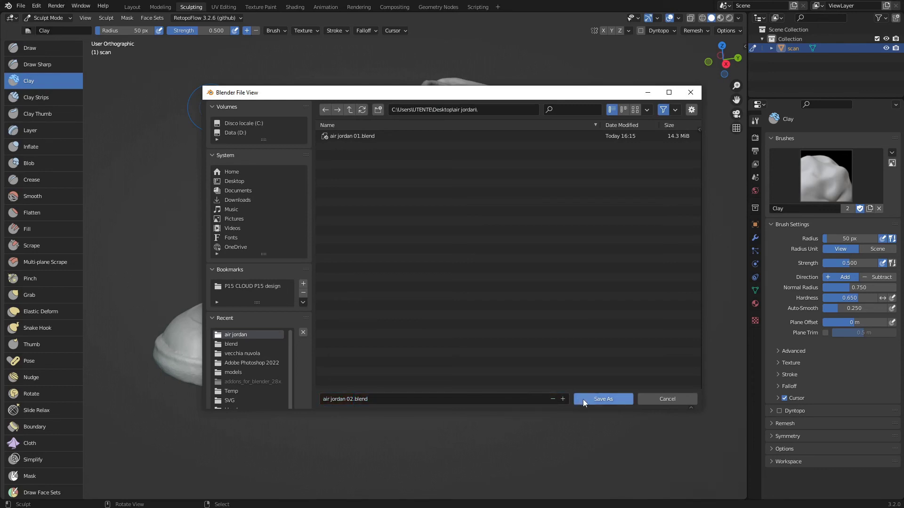
left_click(583, 400)
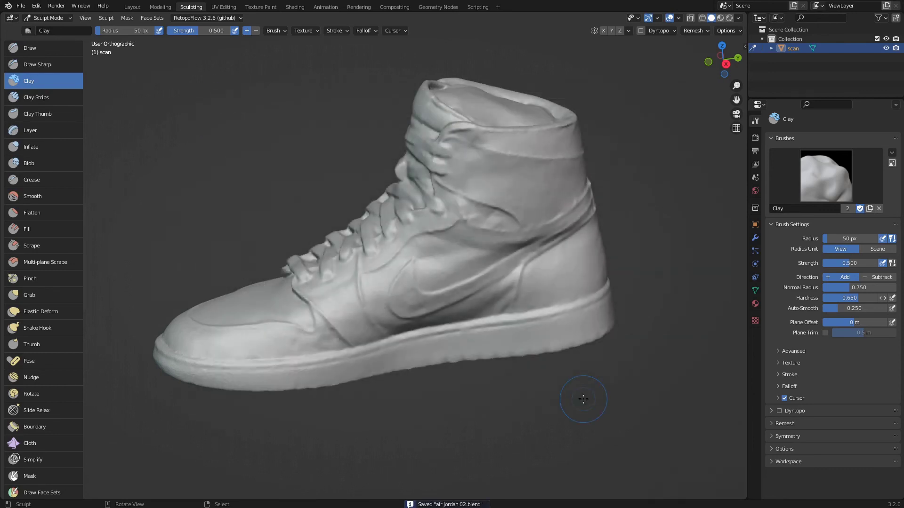